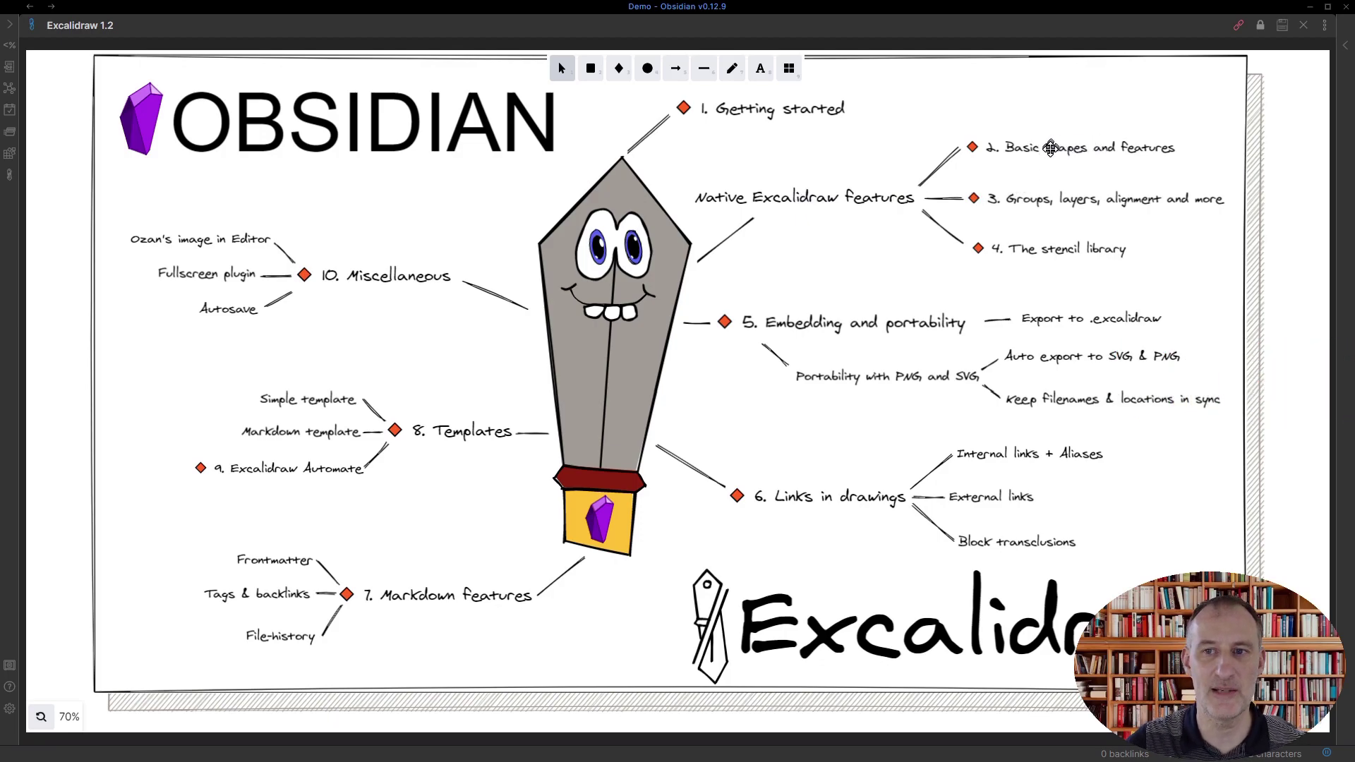
- Open the 'Basic shapes and features' note beside the drawing and widen the drawing pane
ctrl+shift+click(1050, 148)
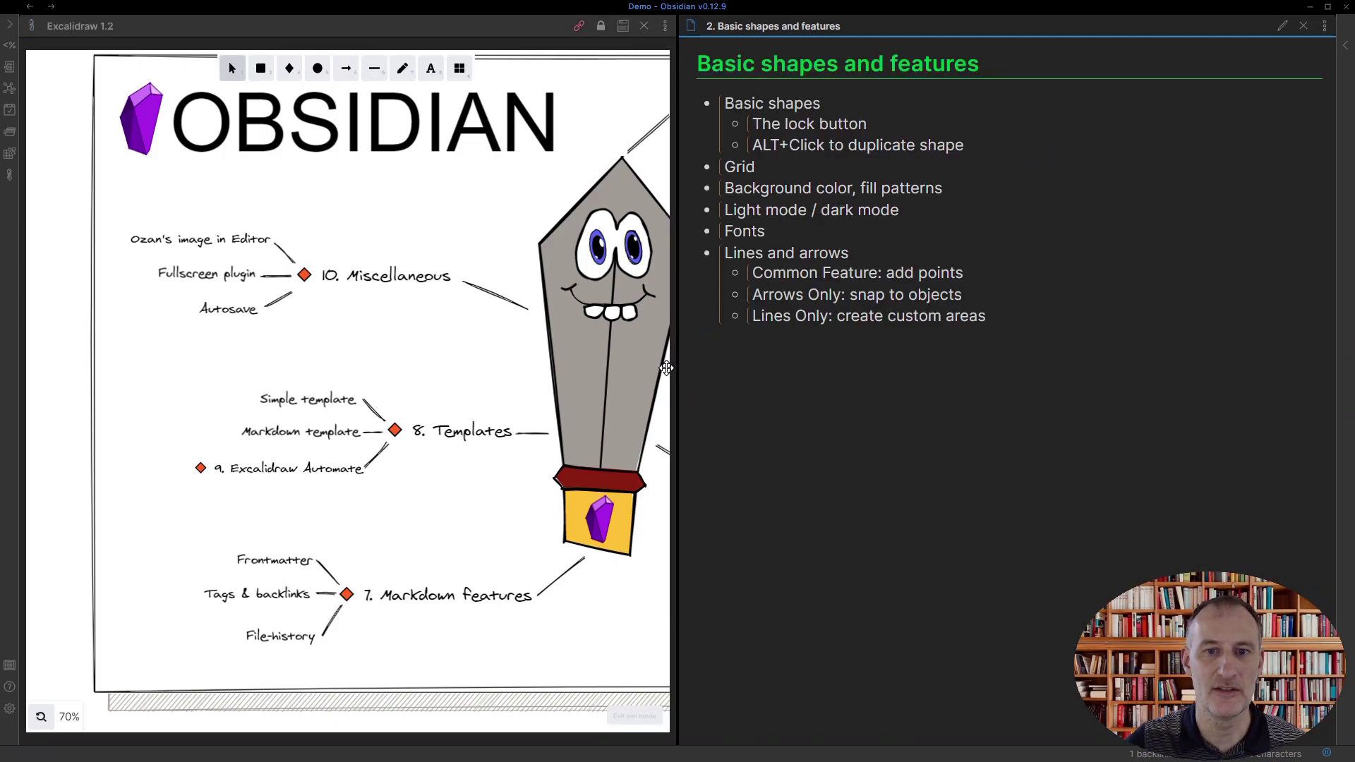
mouse_move(679, 378)
mouse_down()
mouse_move(1047, 385)
mouse_move(999, 394)
mouse_up()
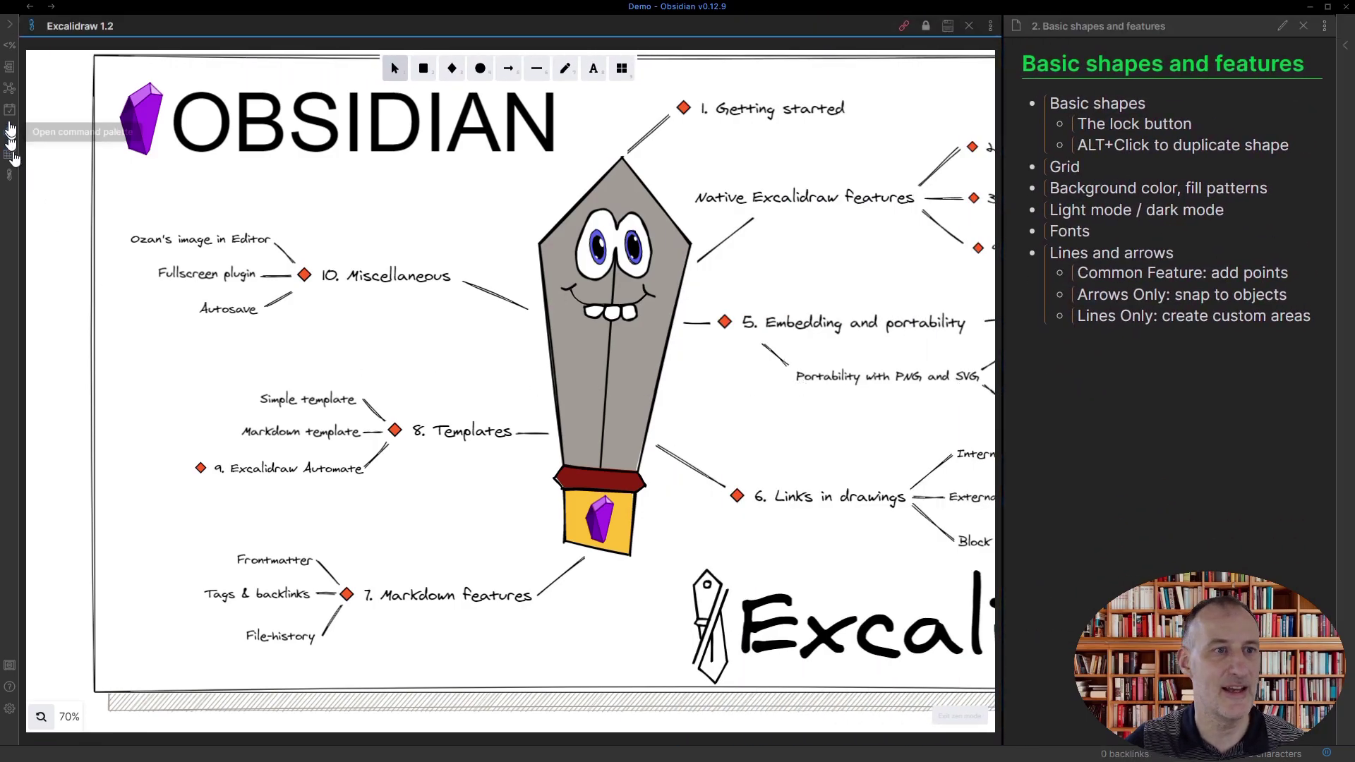
click(189, 214)
- Create a new Excalidraw sketch, exit zen mode, and draw a square with a circle to its right
click(4, 176)
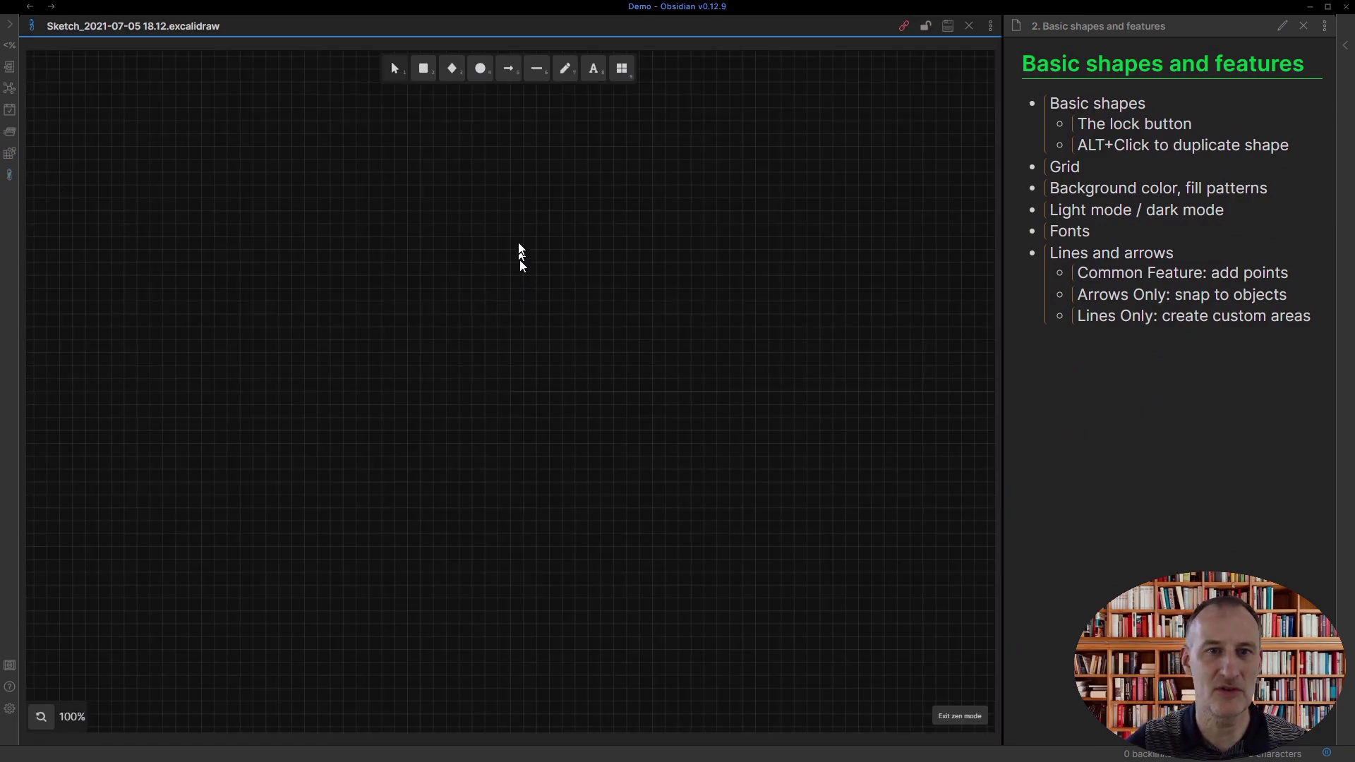
key(alt+z)
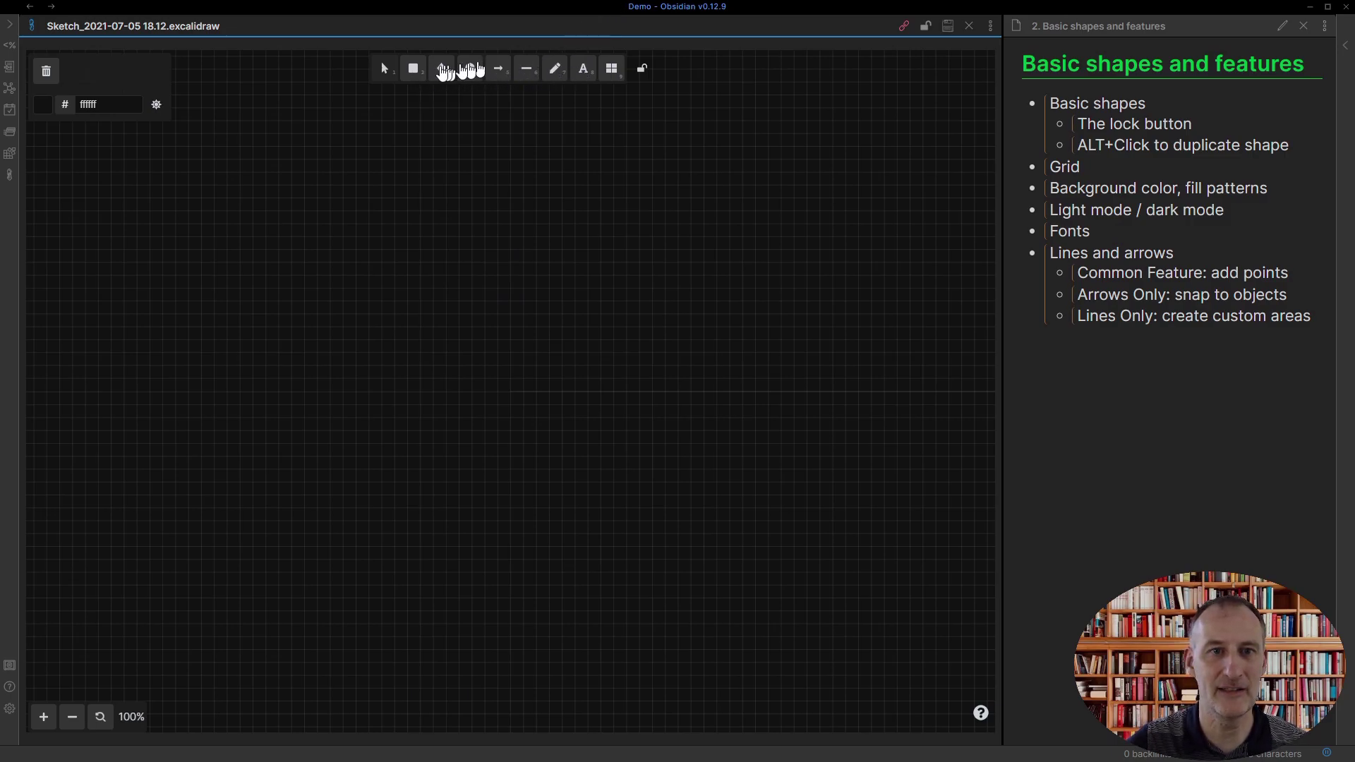
click(413, 70)
drag(321, 159, 393, 249)
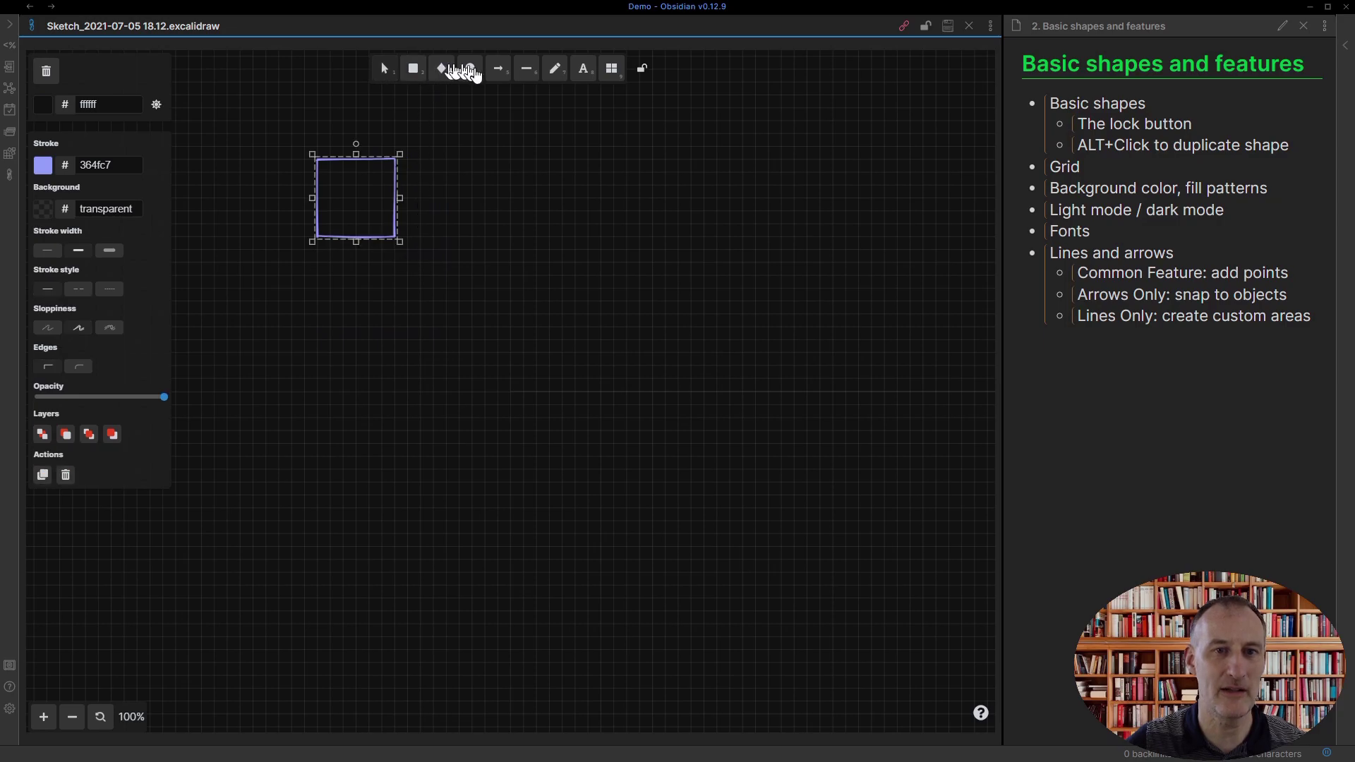
click(470, 68)
mouse_move(460, 168)
mouse_down()
mouse_move(520, 227)
mouse_move(520, 254)
mouse_move(494, 284)
mouse_move(501, 303)
mouse_move(574, 311)
mouse_move(602, 215)
mouse_move(569, 239)
mouse_move(560, 218)
mouse_move(558, 251)
mouse_move(563, 227)
mouse_move(579, 242)
mouse_move(482, 227)
mouse_up()
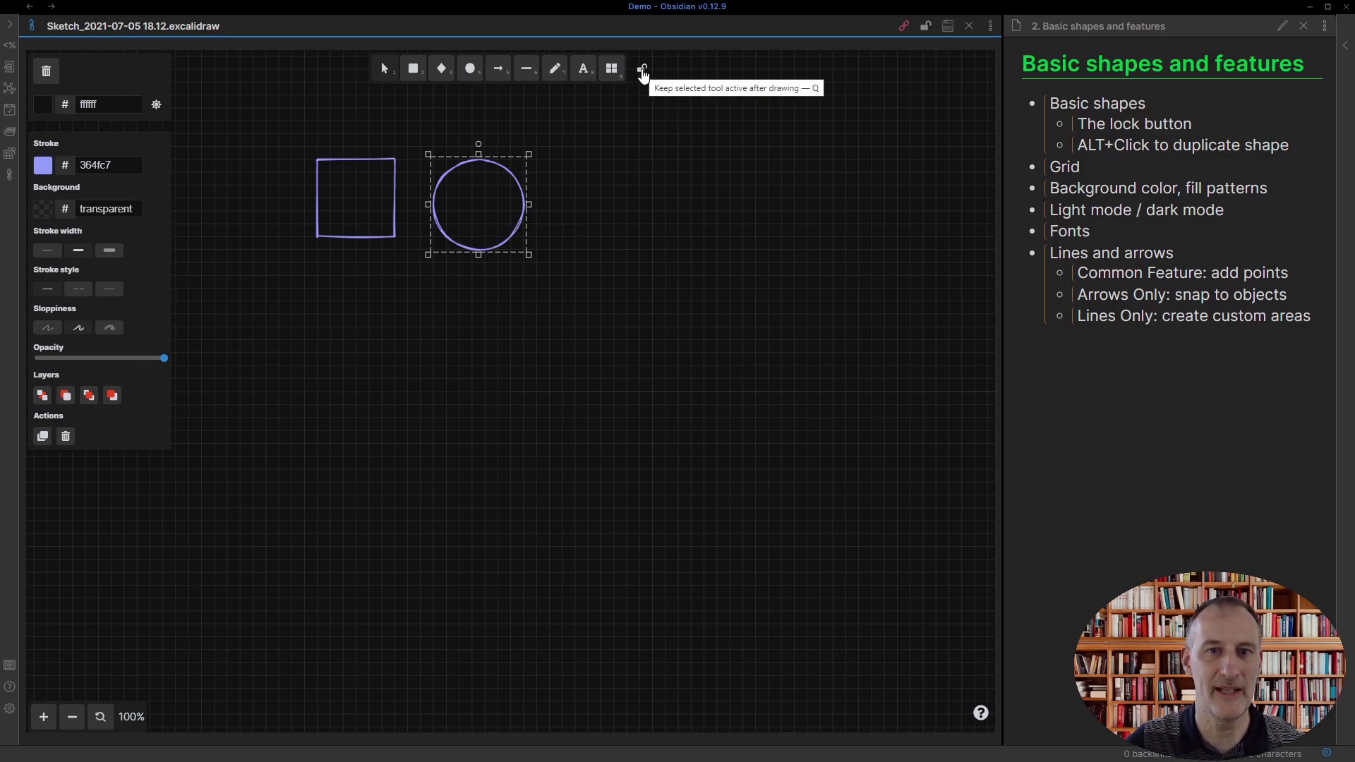
- With the tool locked, draw five arrows from the circle, two pointing right and three downward
click(642, 71)
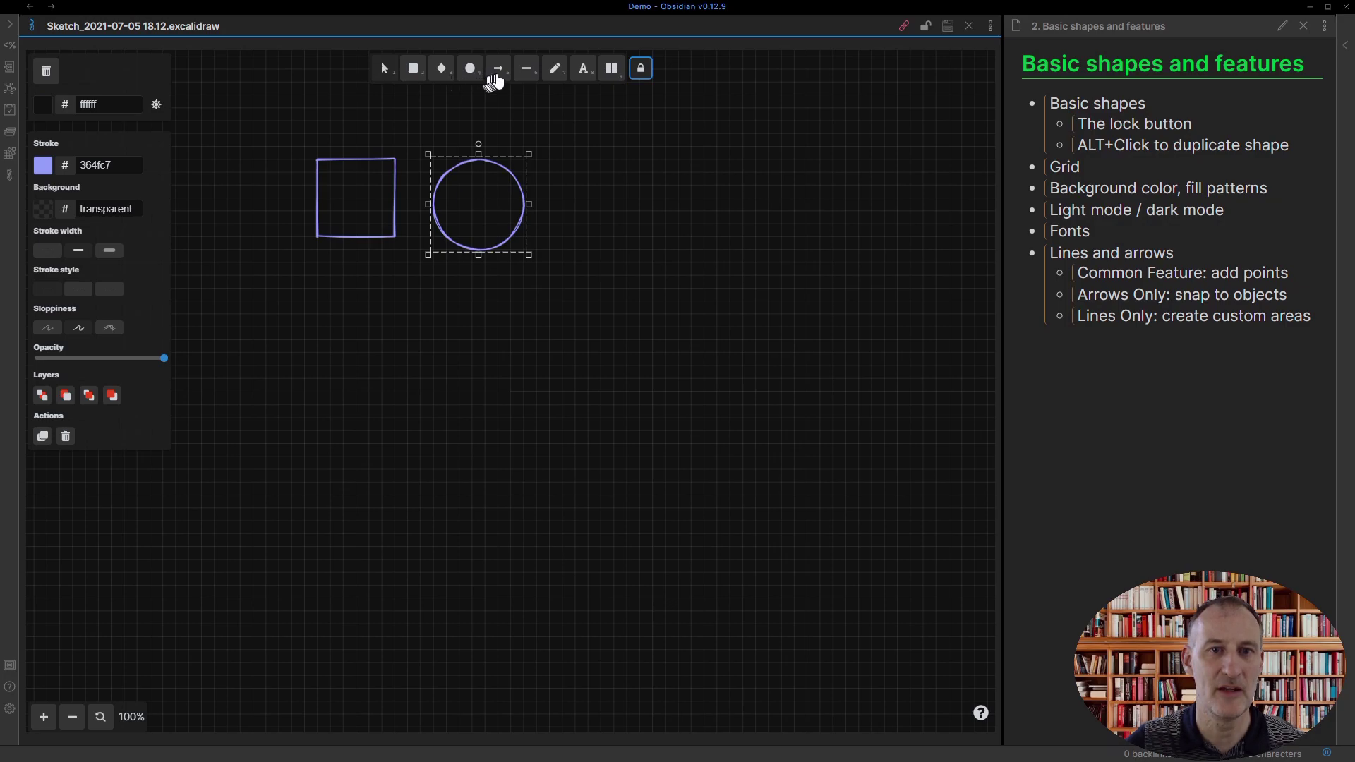
click(496, 78)
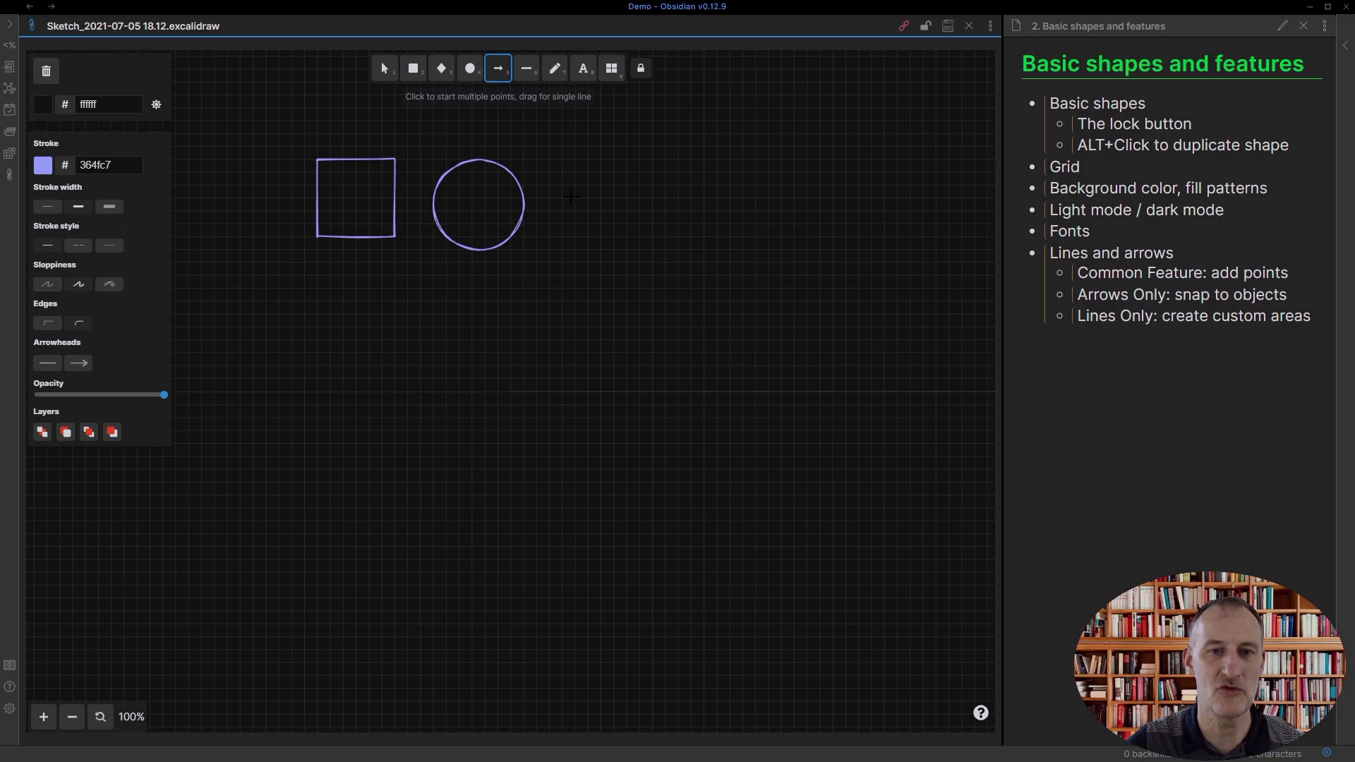
drag(571, 196, 655, 171)
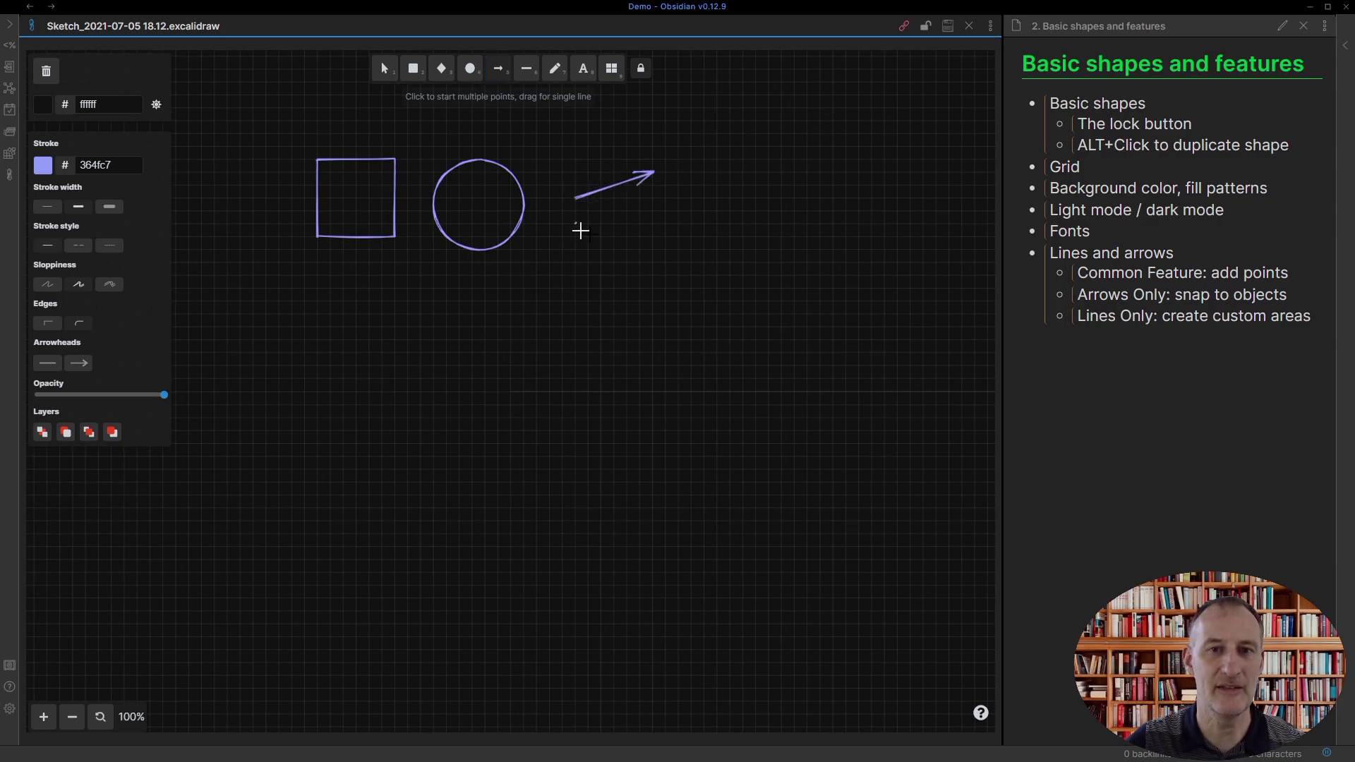
drag(576, 225, 663, 250)
drag(562, 260, 655, 354)
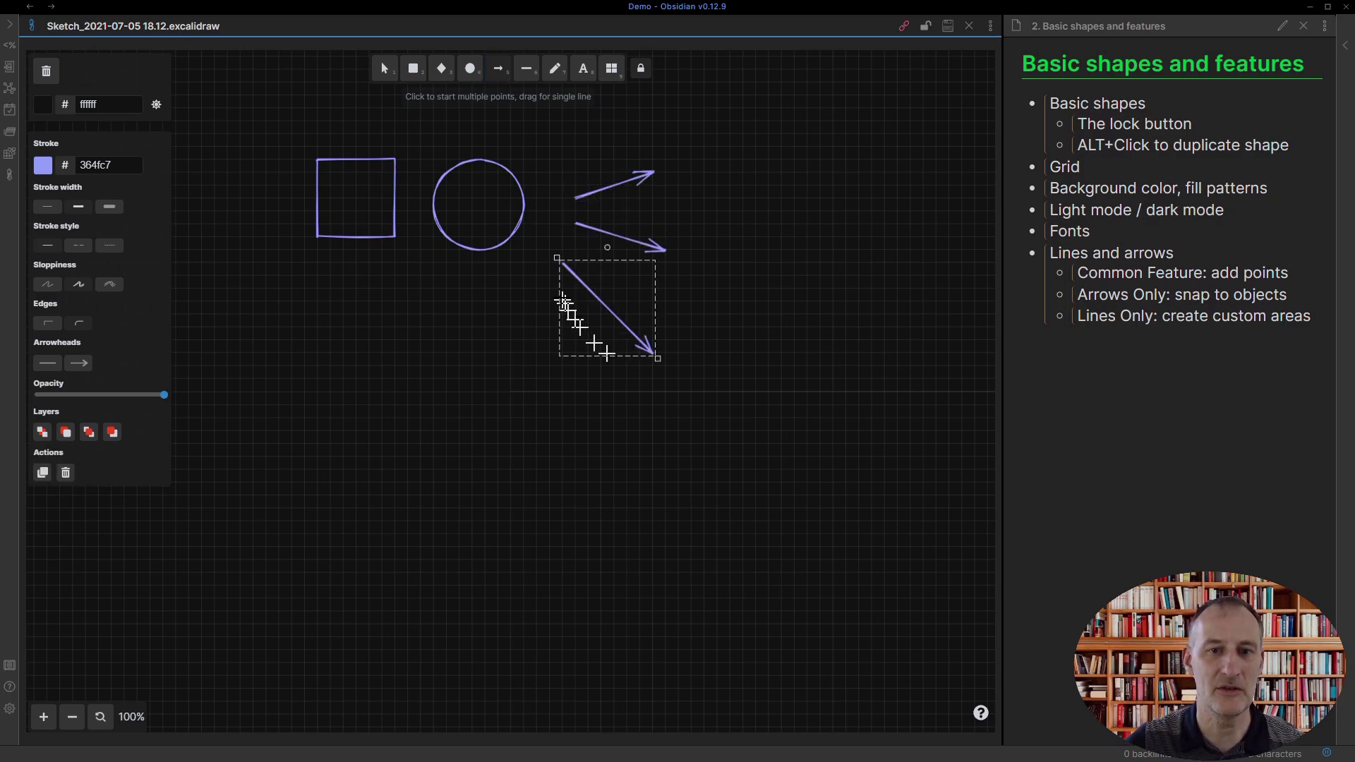
drag(549, 290, 538, 405)
drag(499, 300, 395, 406)
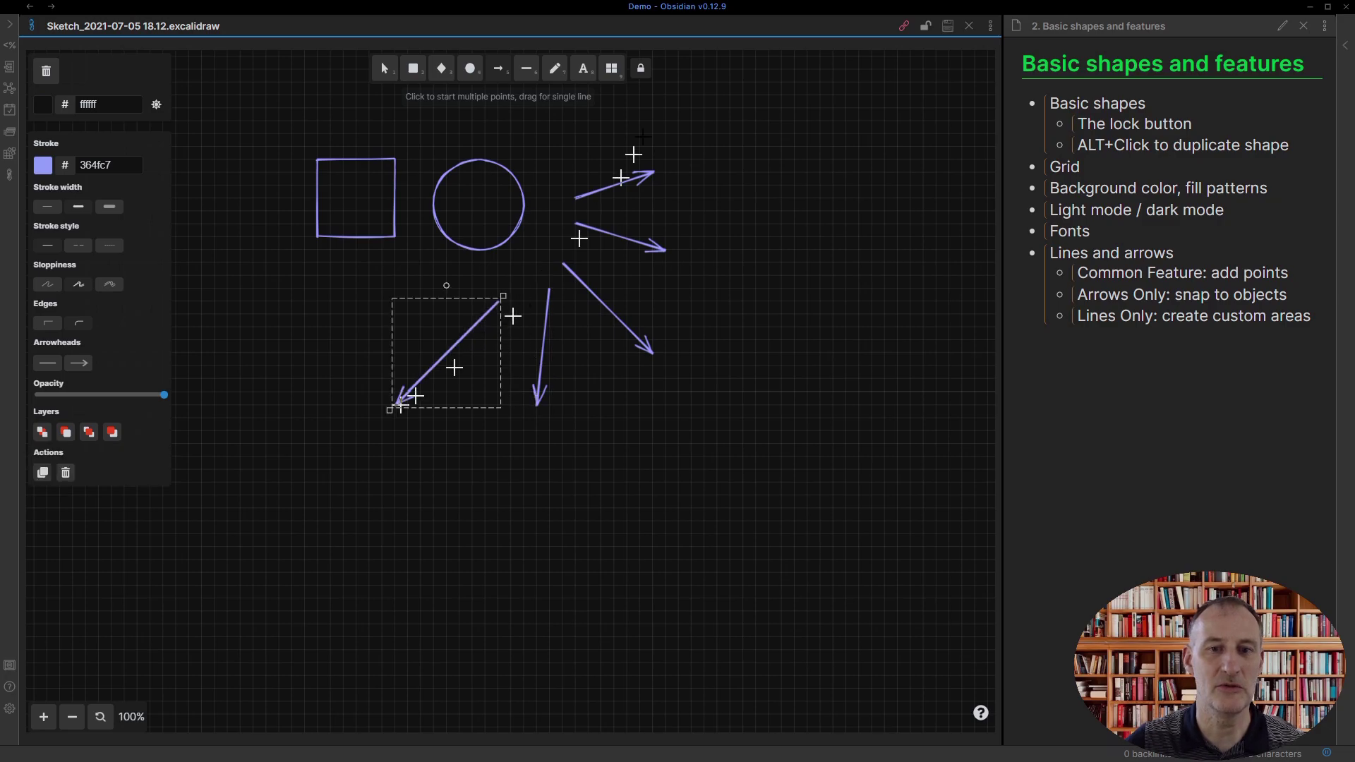
click(641, 68)
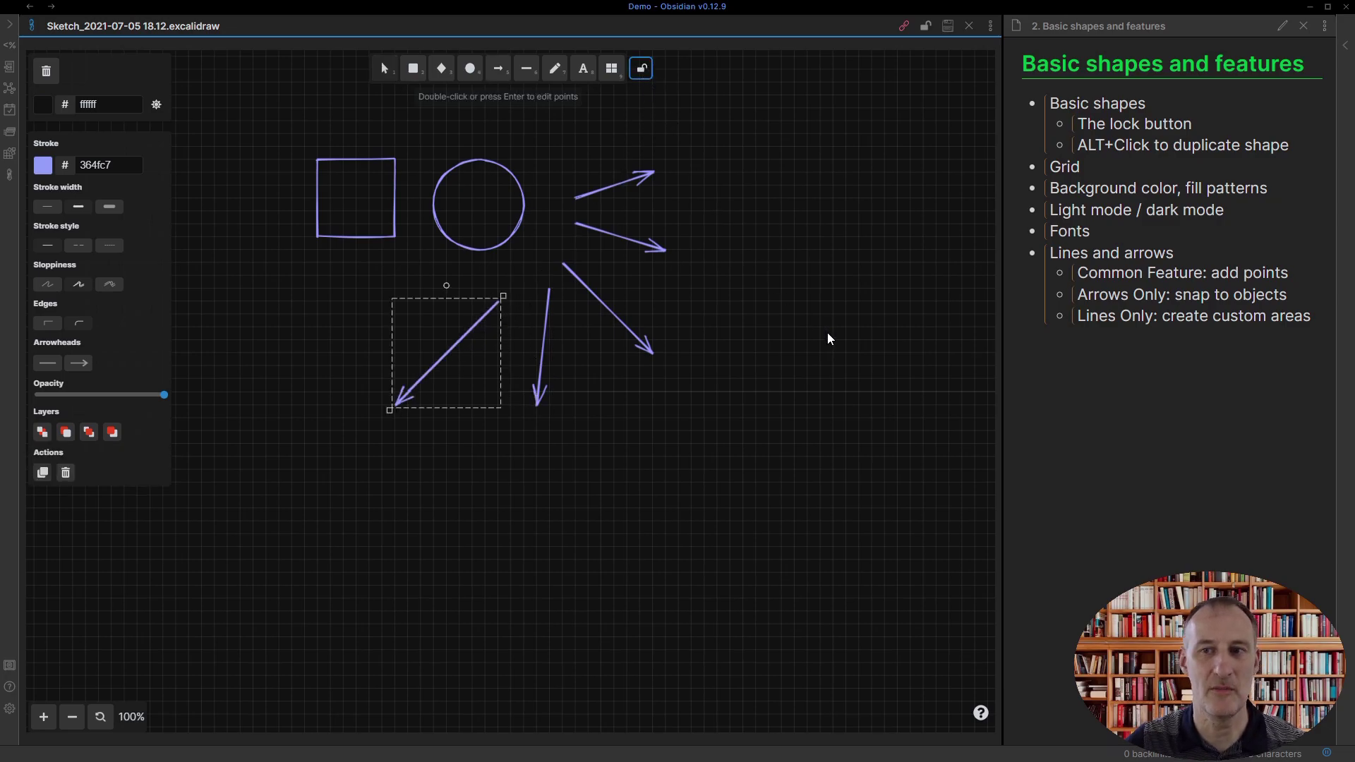
click(823, 283)
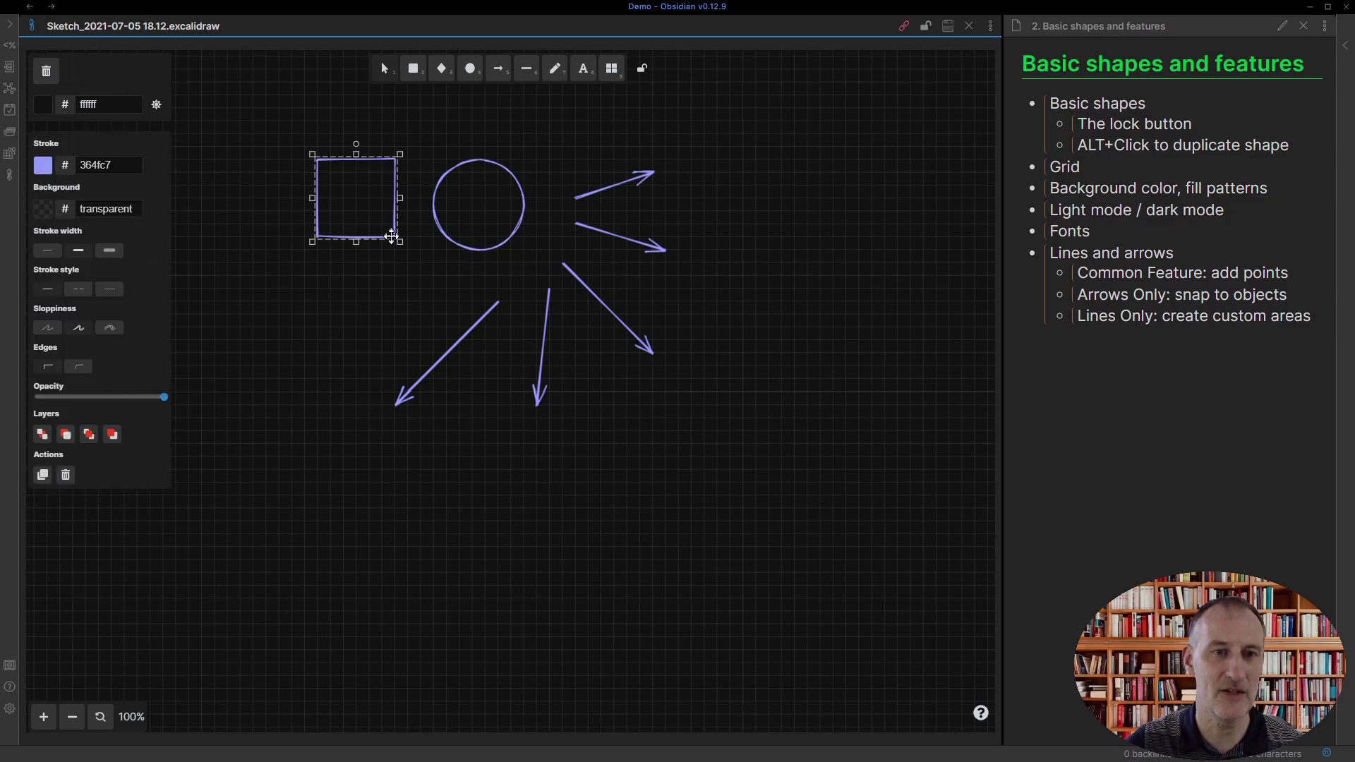
- Alt-drag copies of the square below-left and of the circle with four arrows lower right
drag(391, 234, 327, 388)
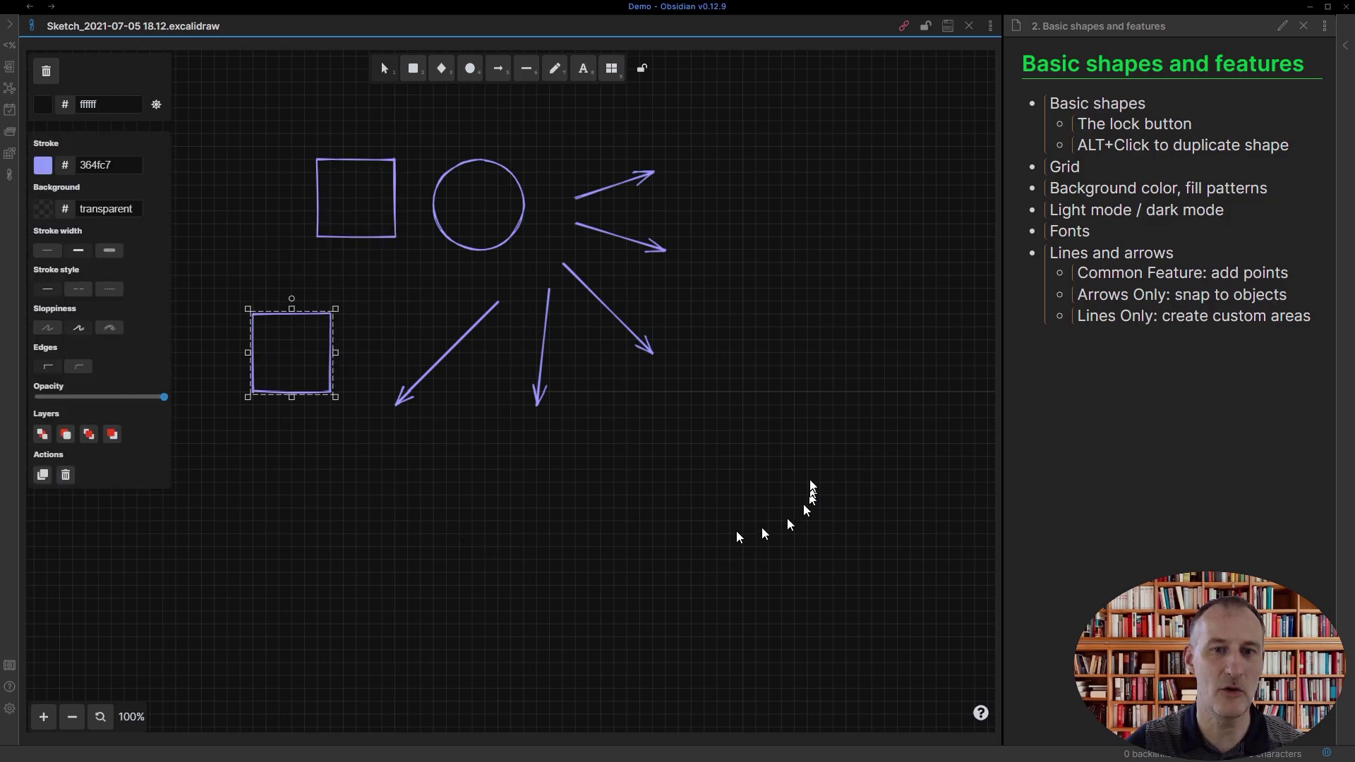
drag(811, 480, 405, 141)
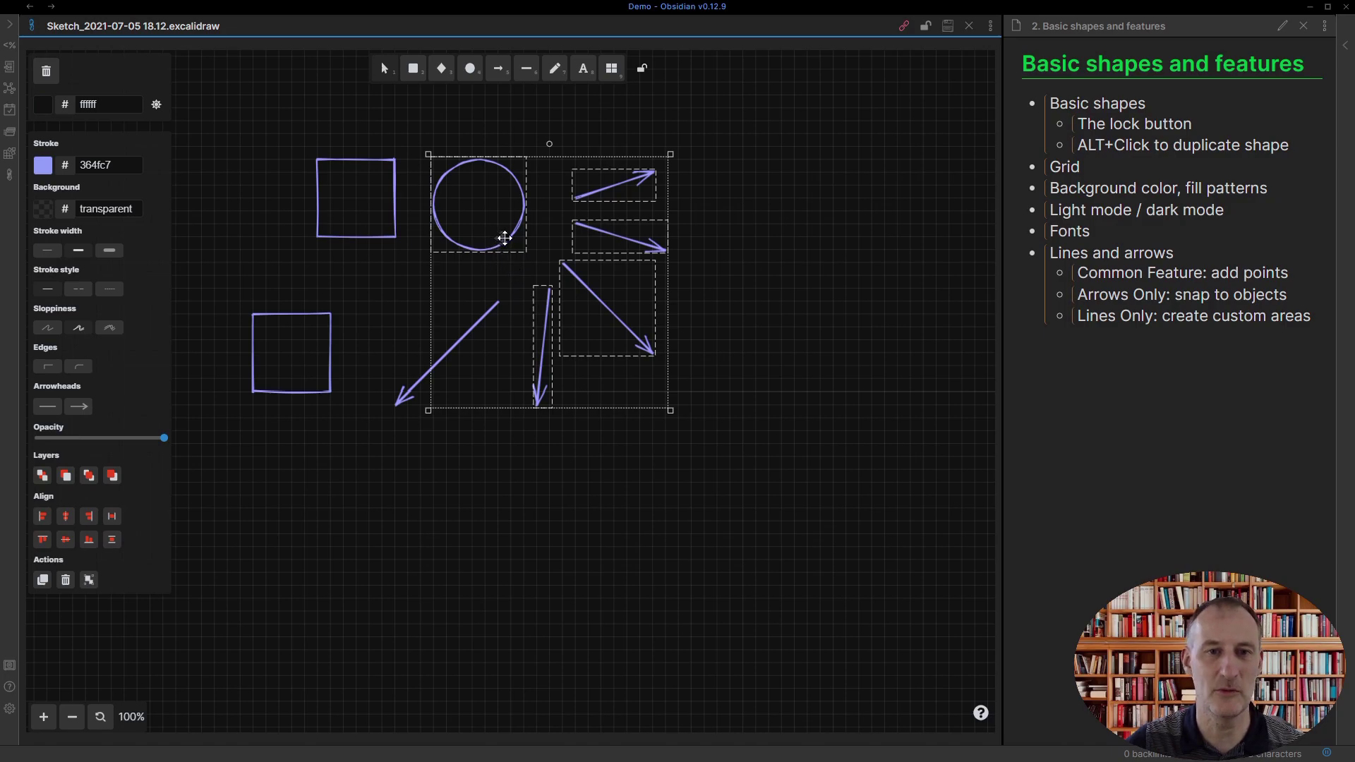
drag(506, 240, 754, 364)
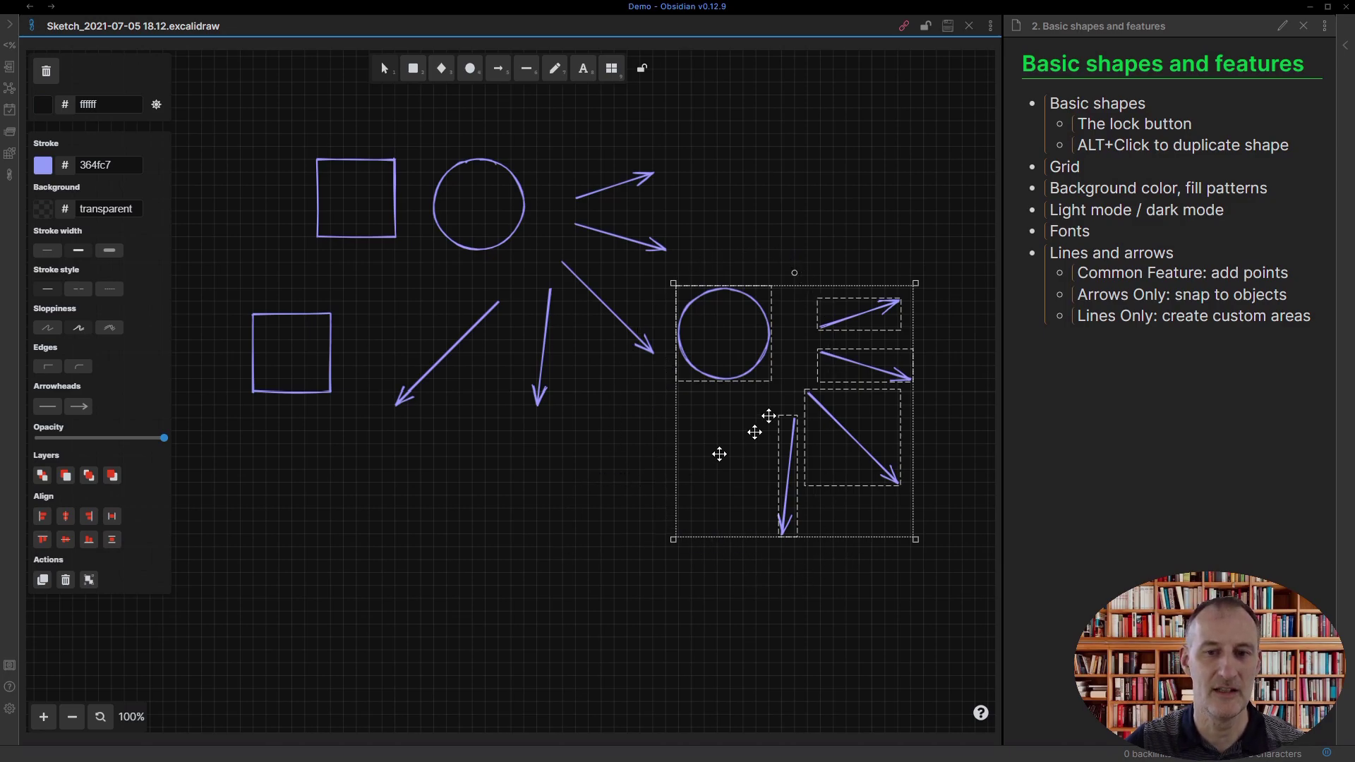
- Move the copied circle up among the right-pointing arrows, hiding and then re-showing the grid
click(714, 152)
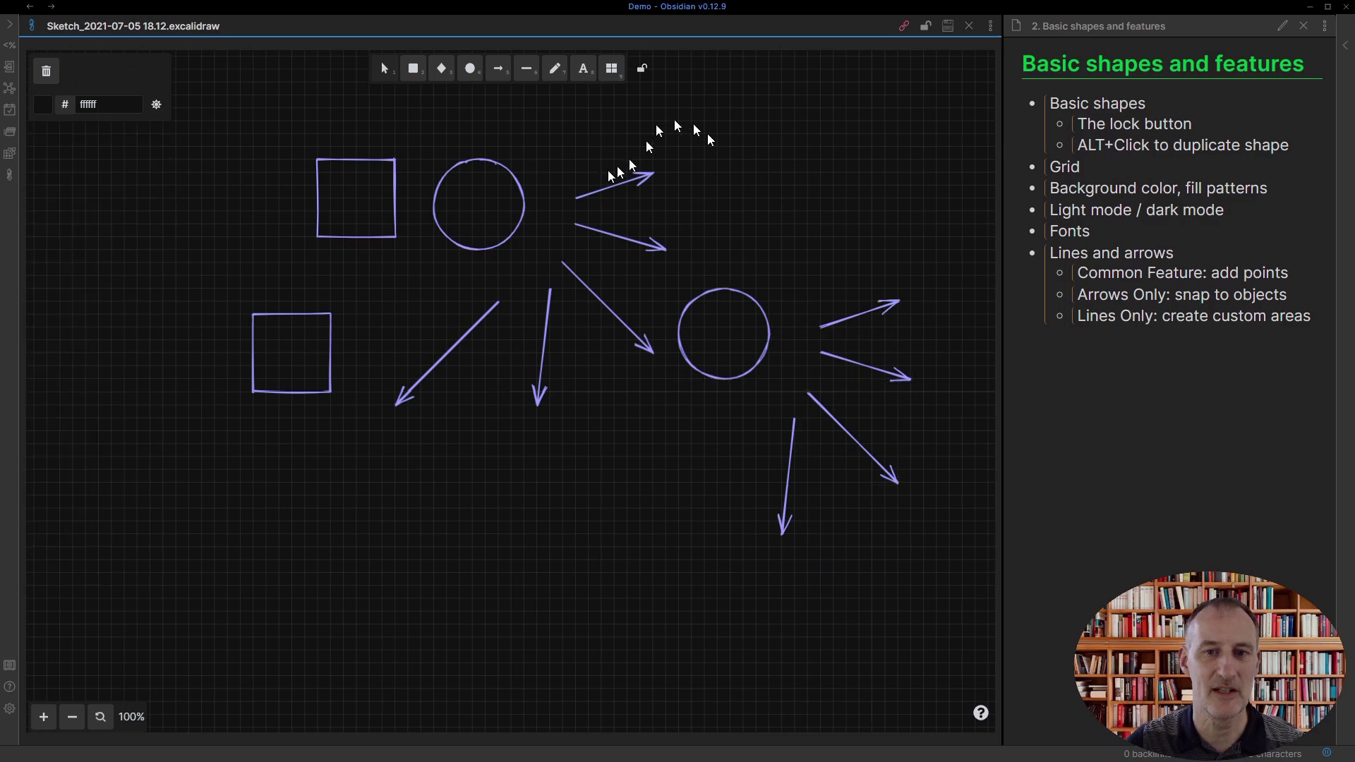
right_click(545, 145)
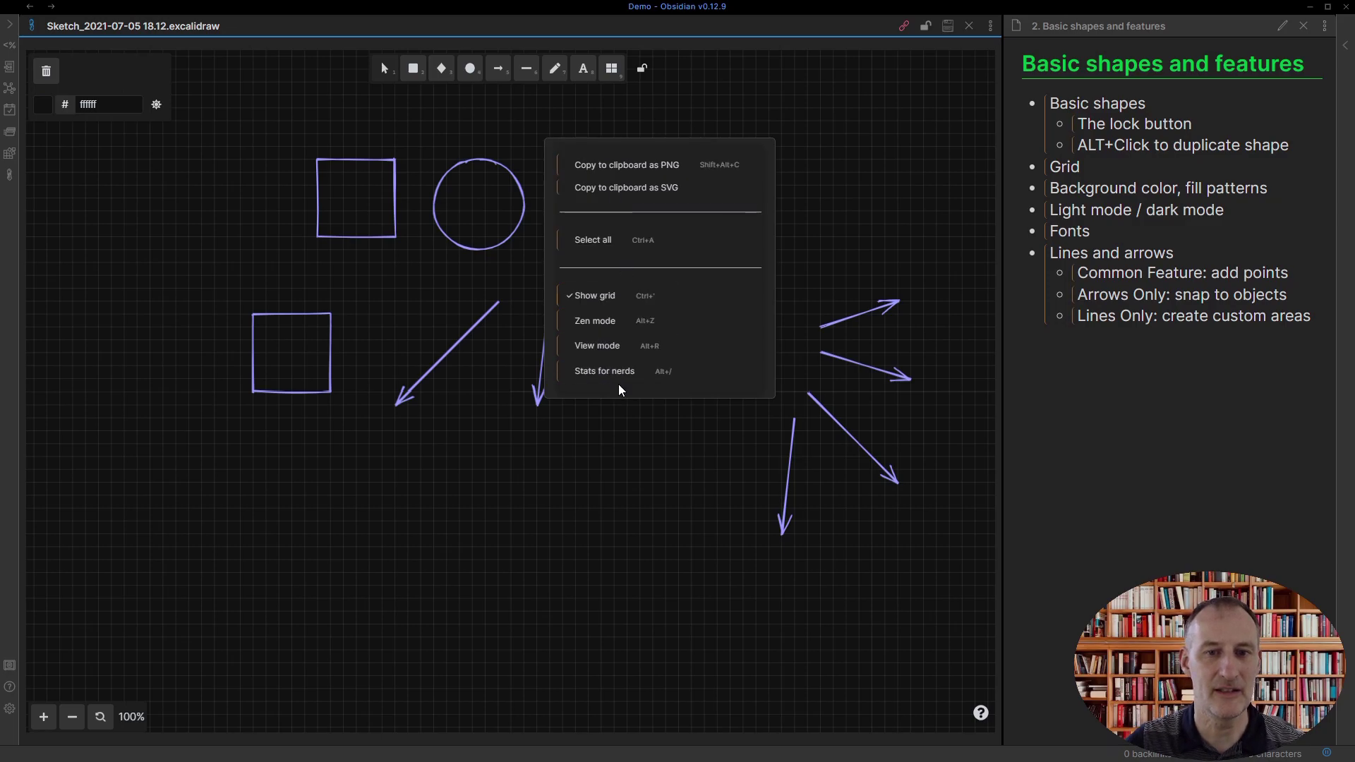
click(611, 295)
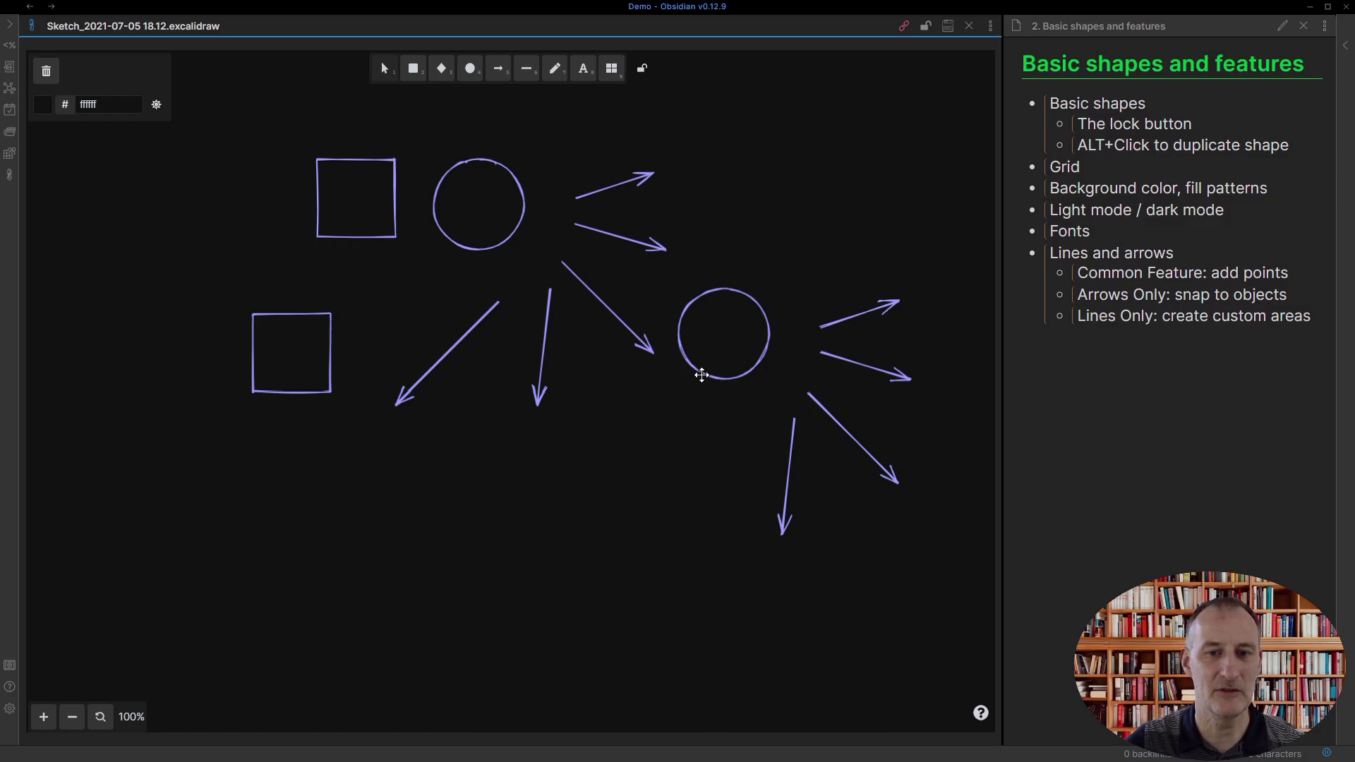
drag(700, 375, 732, 313)
right_click(613, 501)
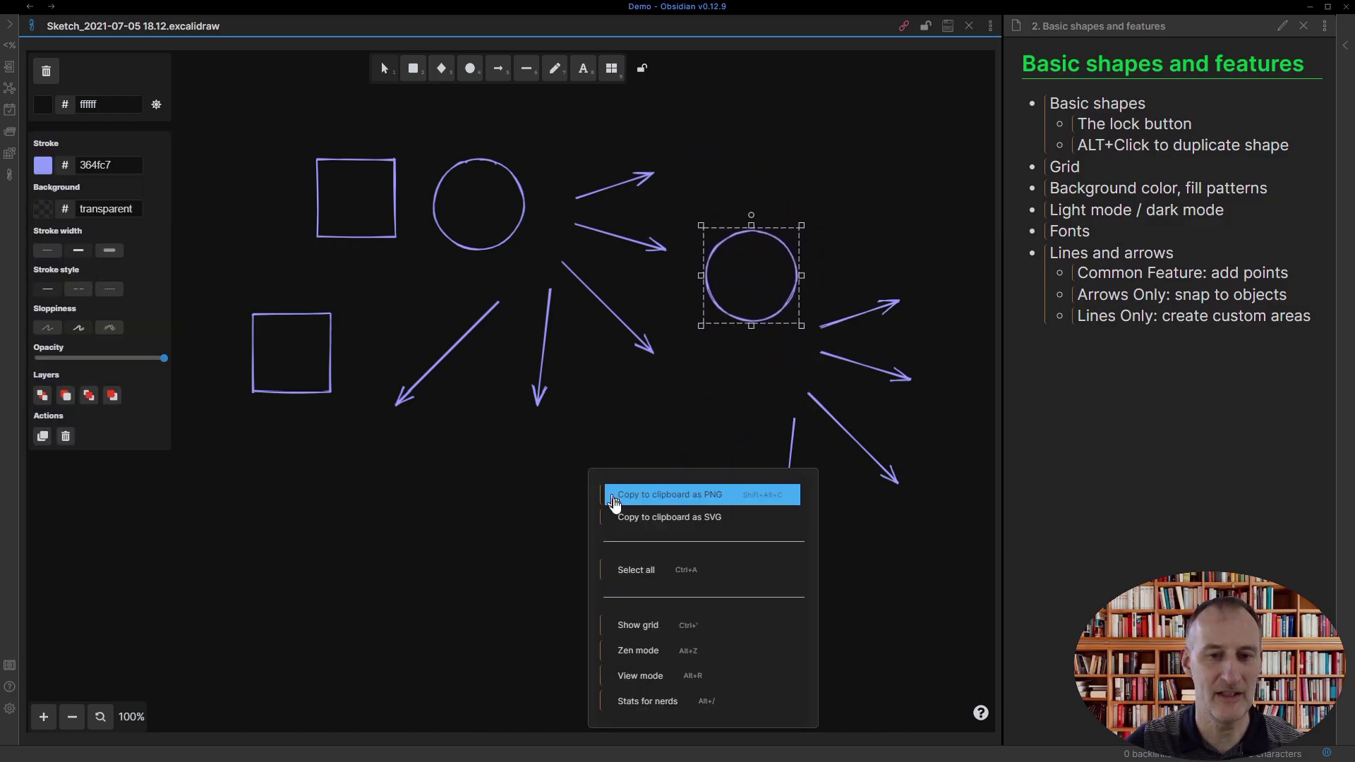
click(692, 627)
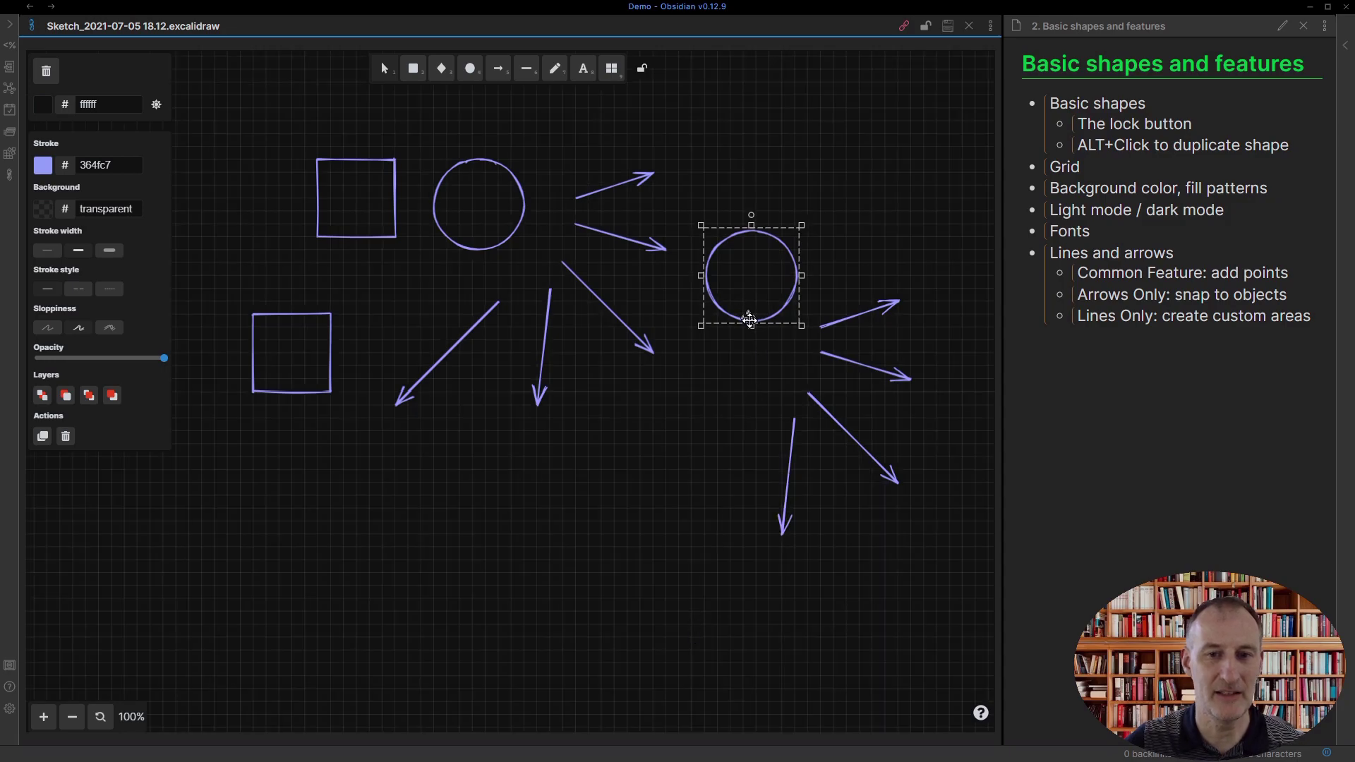
mouse_move(750, 319)
mouse_down()
mouse_move(618, 482)
mouse_move(683, 462)
mouse_move(757, 247)
mouse_move(733, 274)
mouse_move(729, 315)
mouse_up()
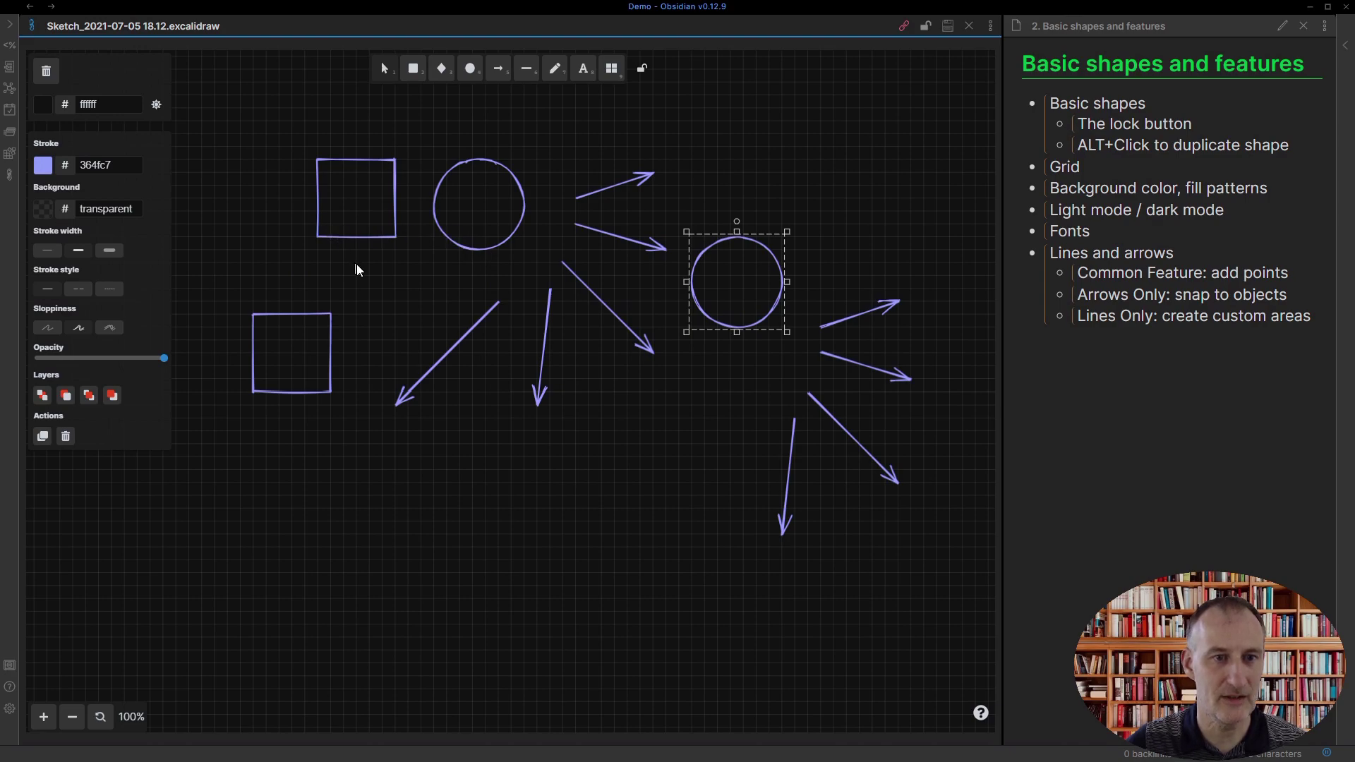
- Switch the canvas to light mode with a light pink fff5f5 background
click(390, 271)
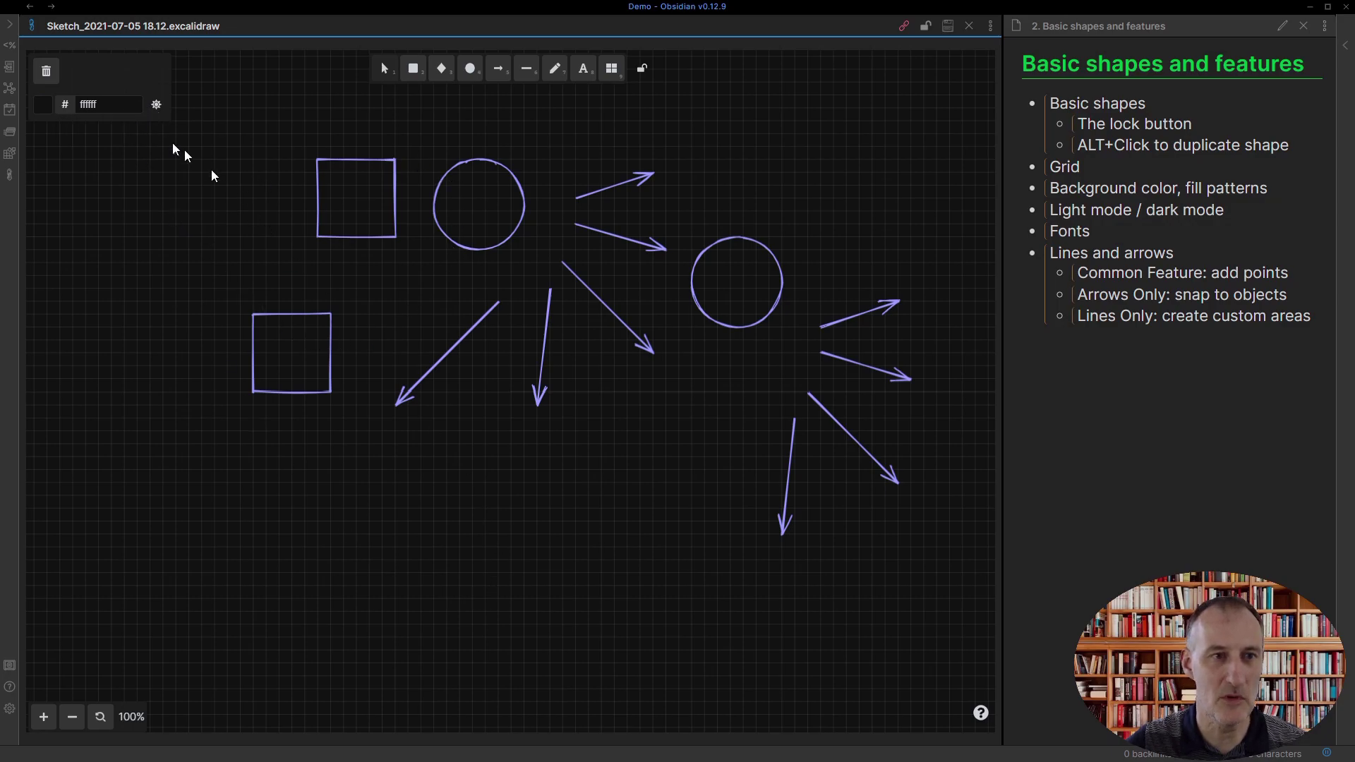
click(156, 106)
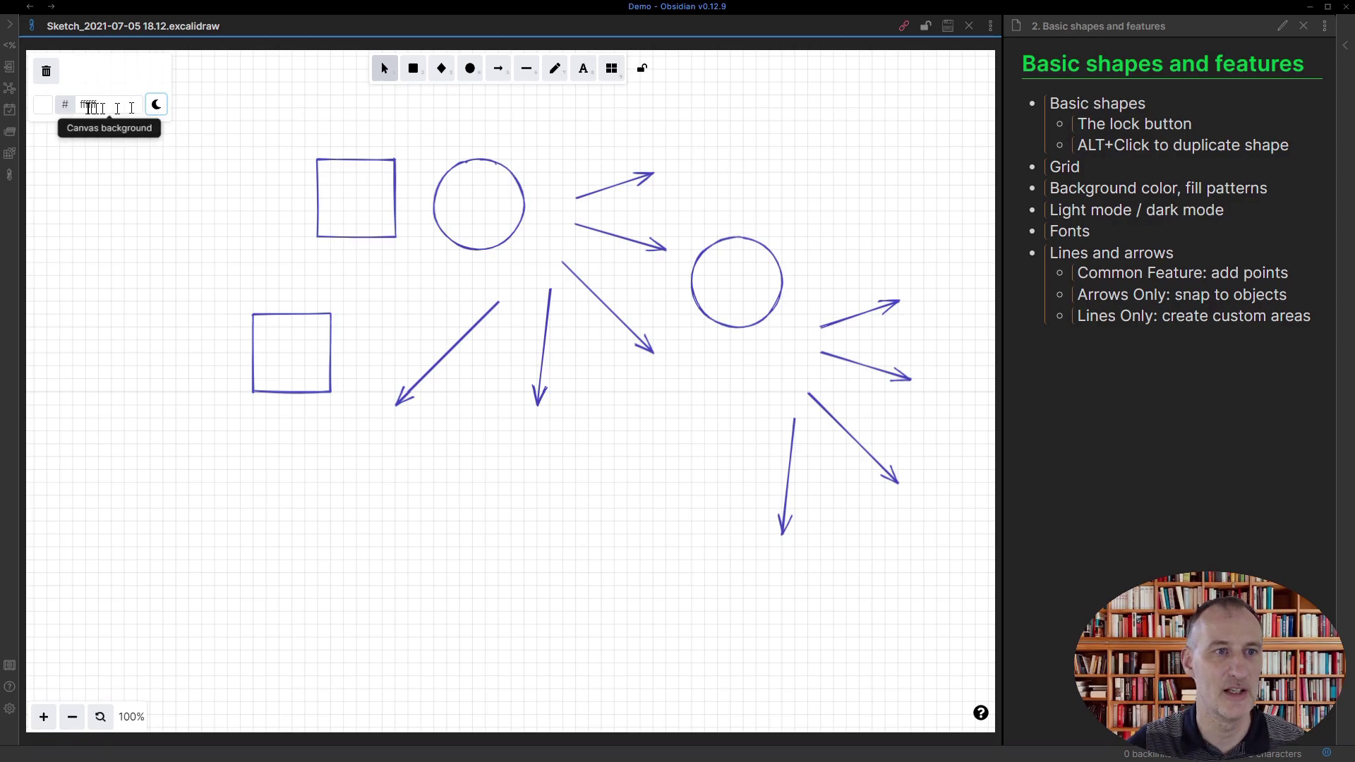
click(42, 112)
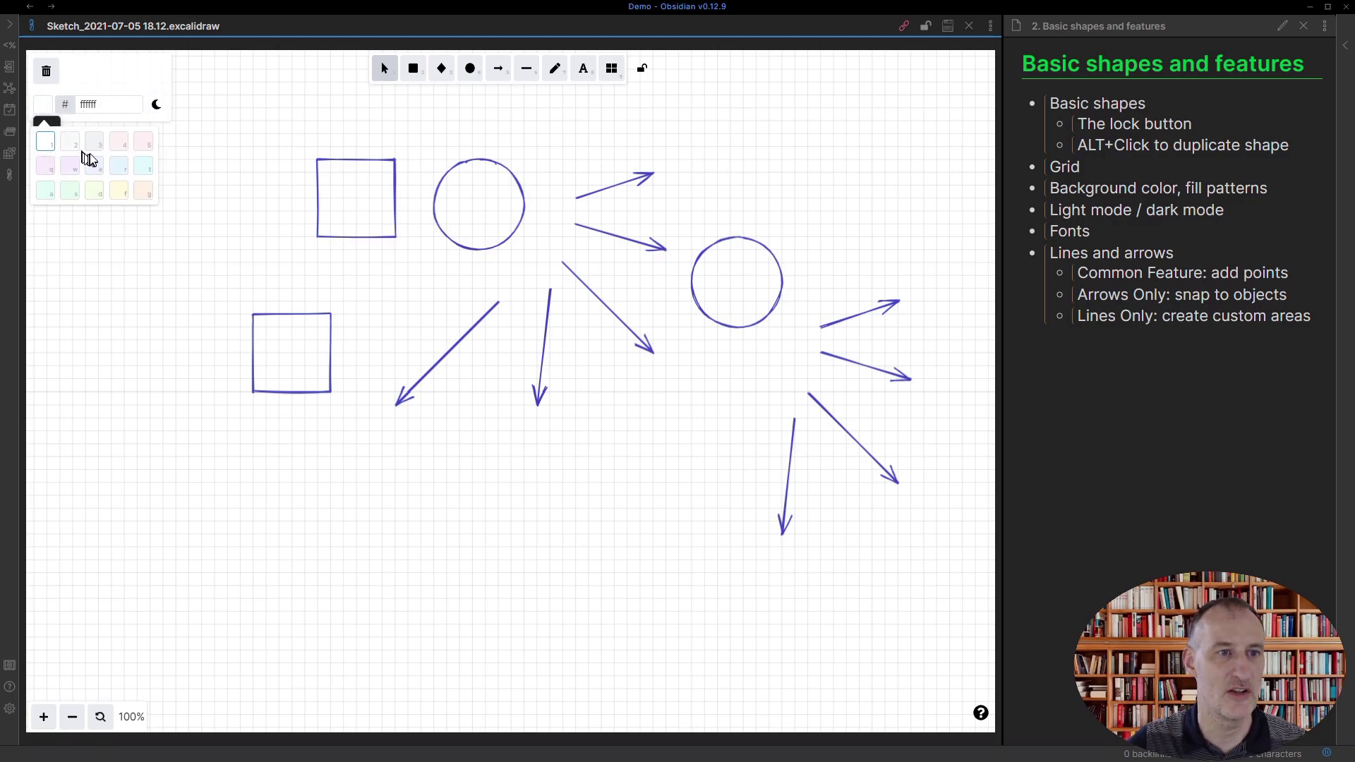
click(119, 142)
click(224, 232)
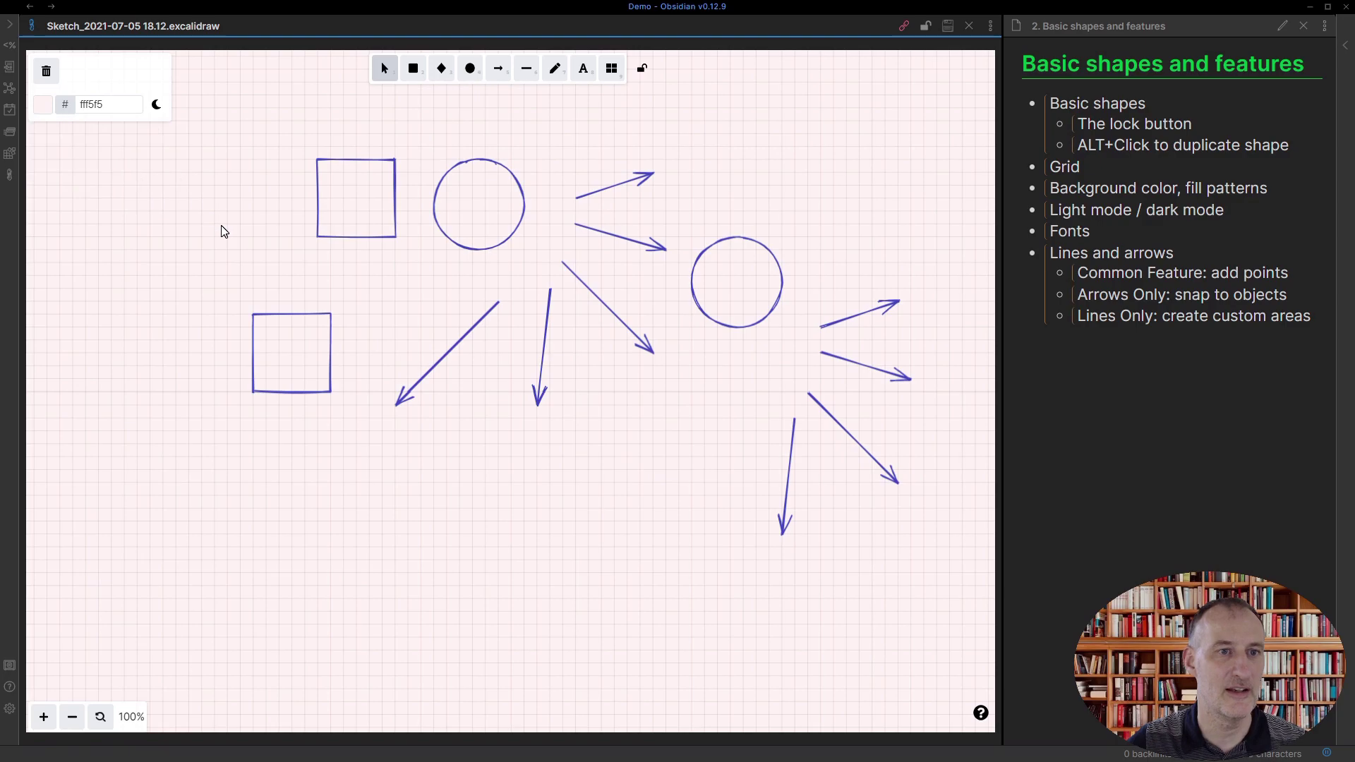
- Try 'yellow' and 'blue' as the background colour, then set it to 'white'
click(94, 103)
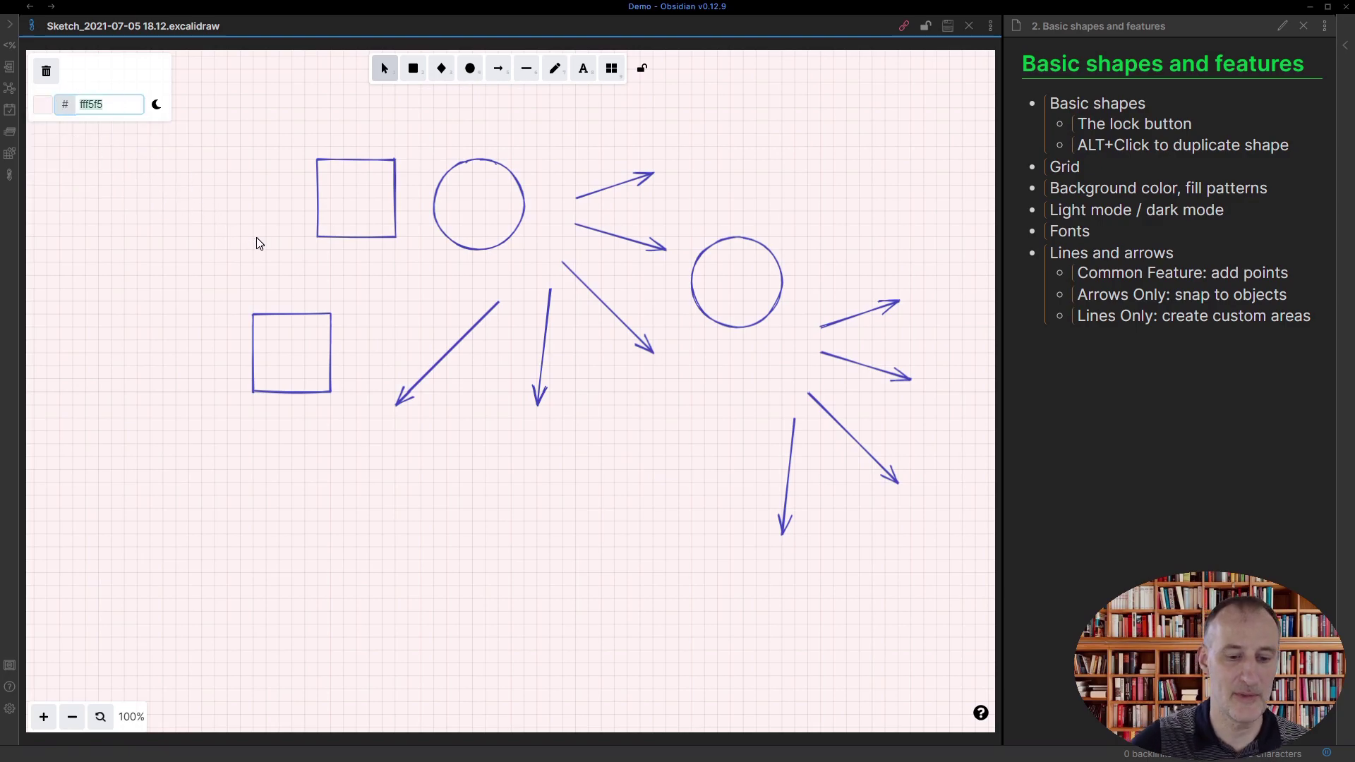
text(yellow)
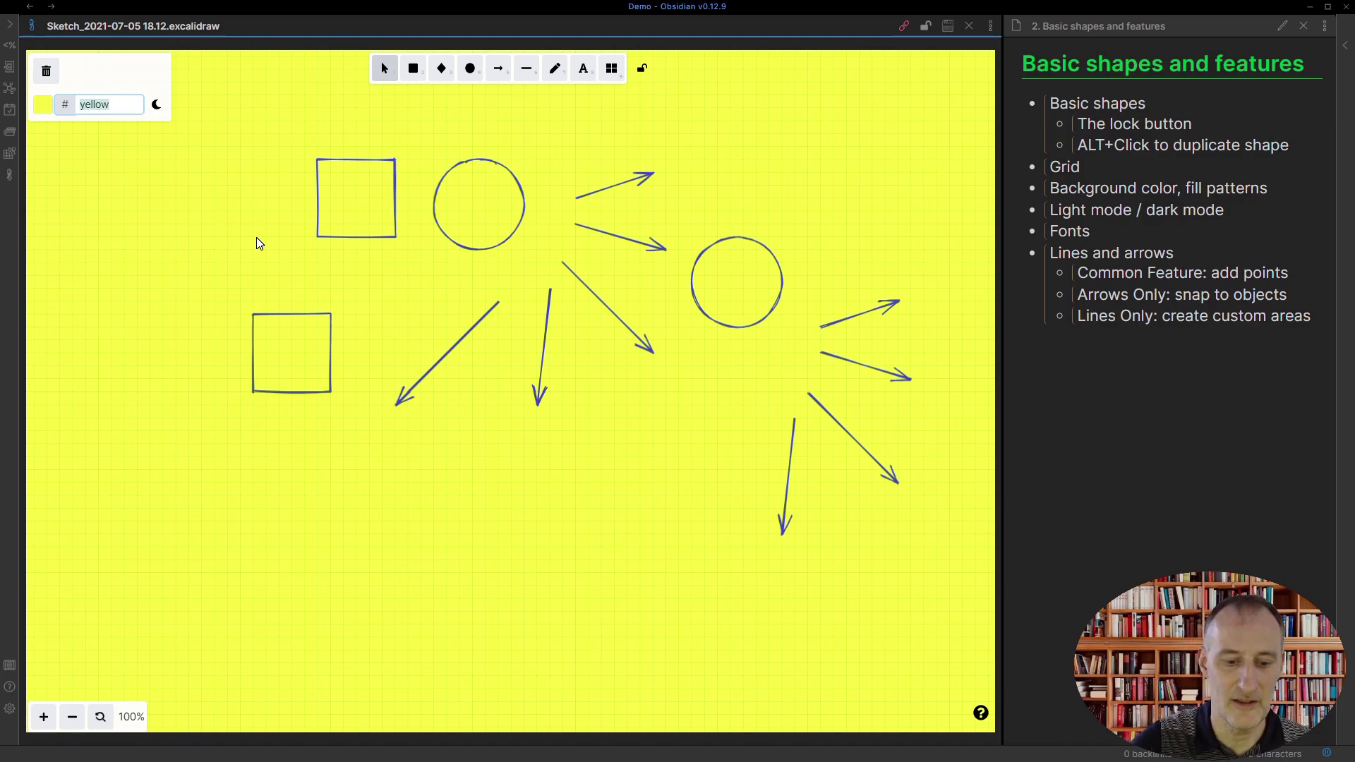
text(blue)
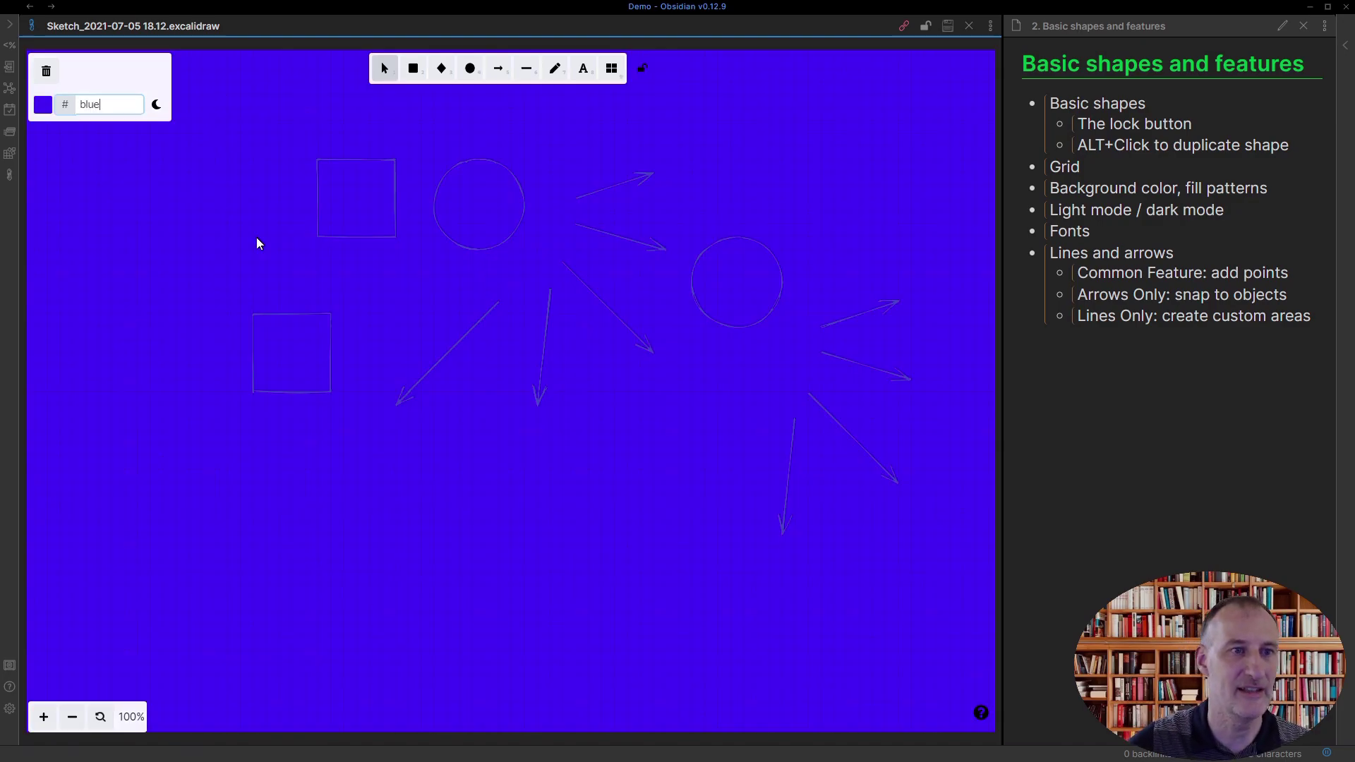
key(ctrl+a)
text(white)
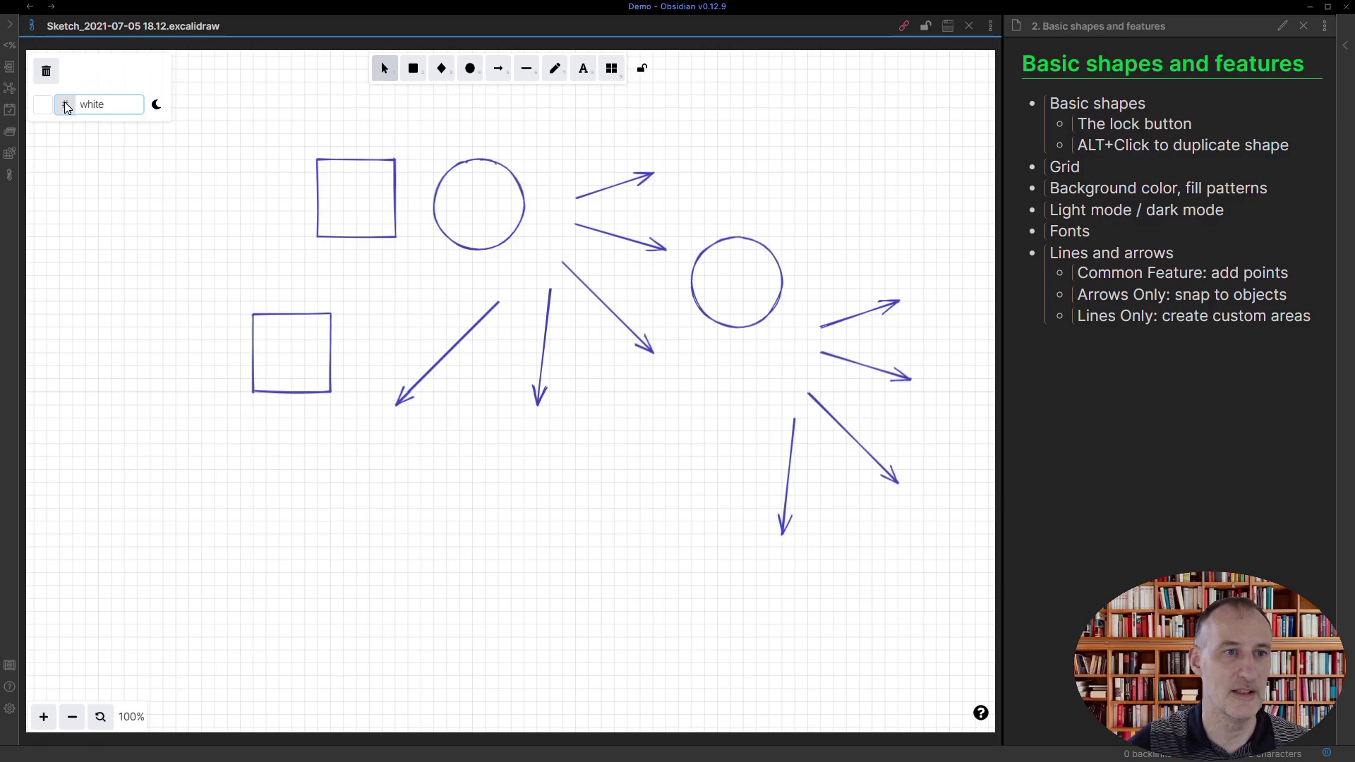
- Give the top-left square a red outline
click(217, 240)
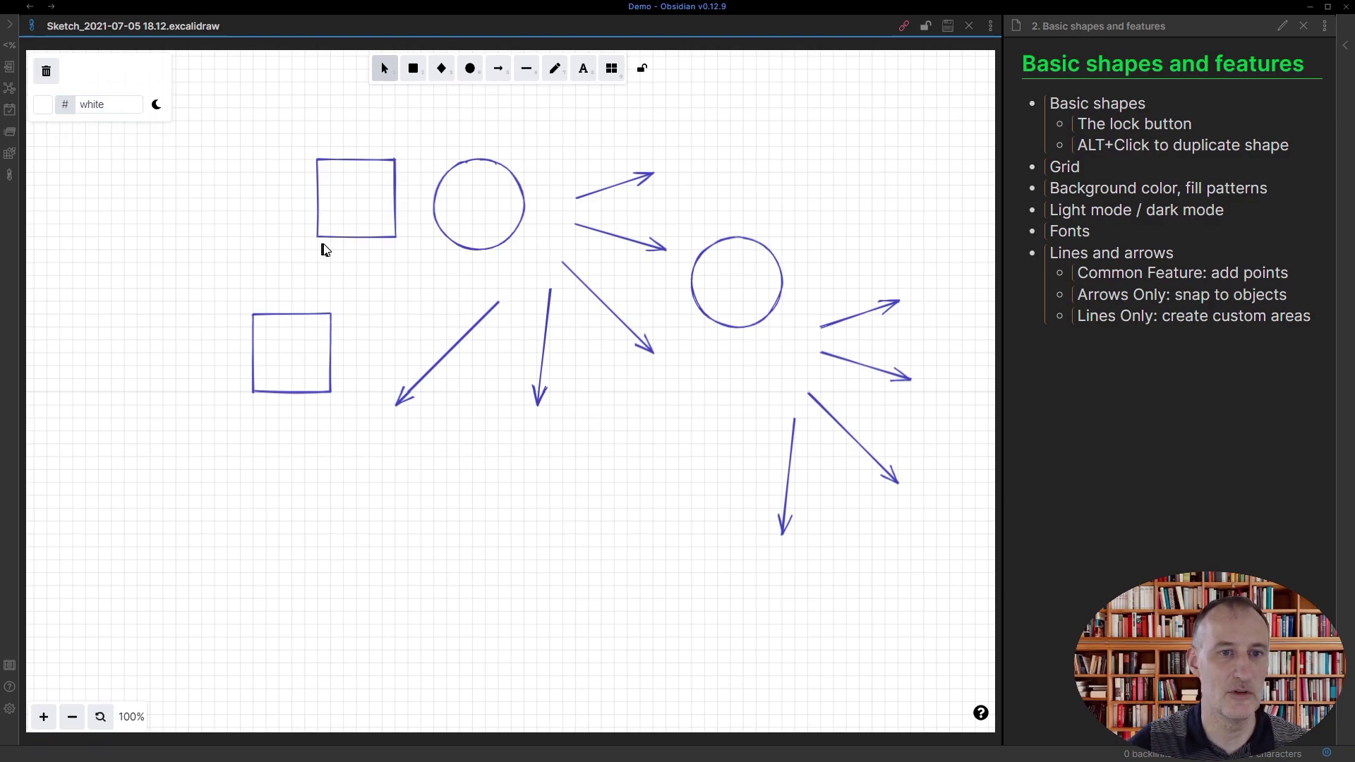
click(353, 239)
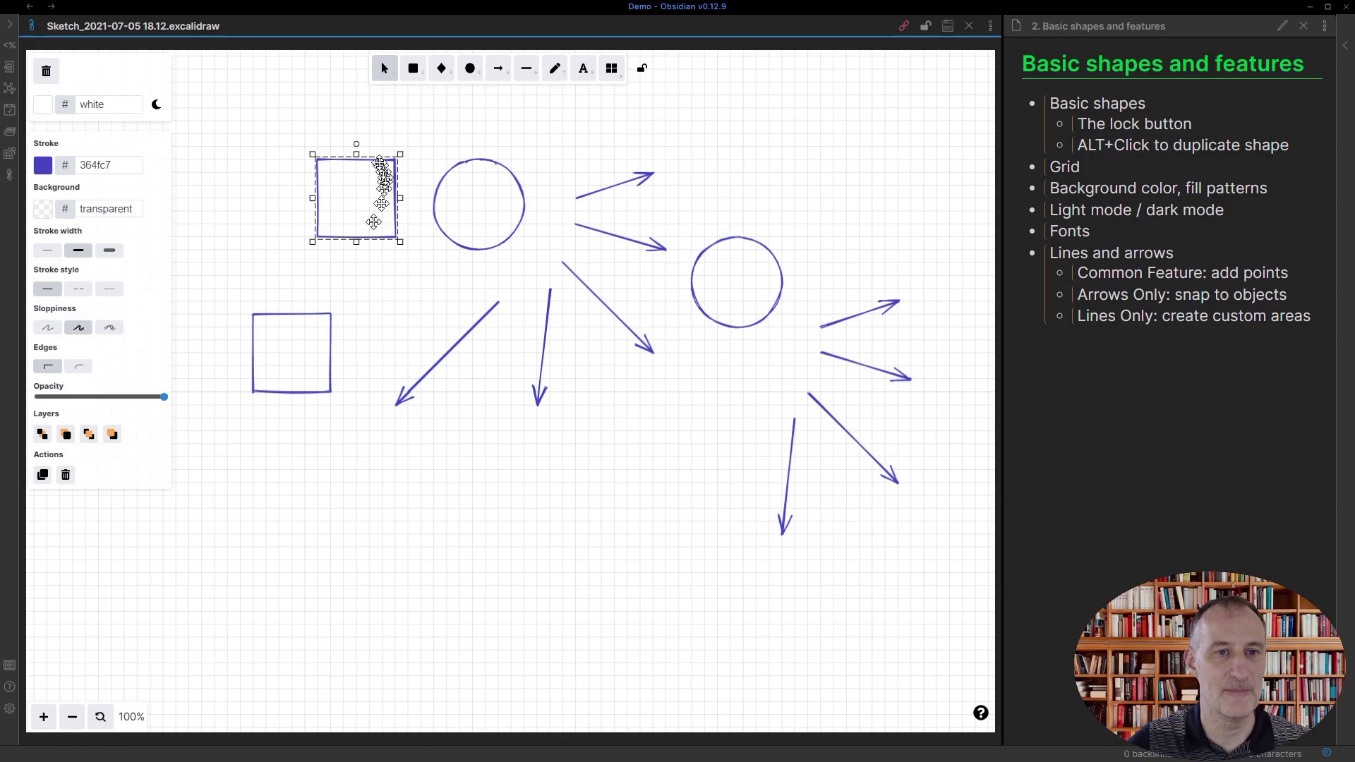
click(43, 165)
click(119, 205)
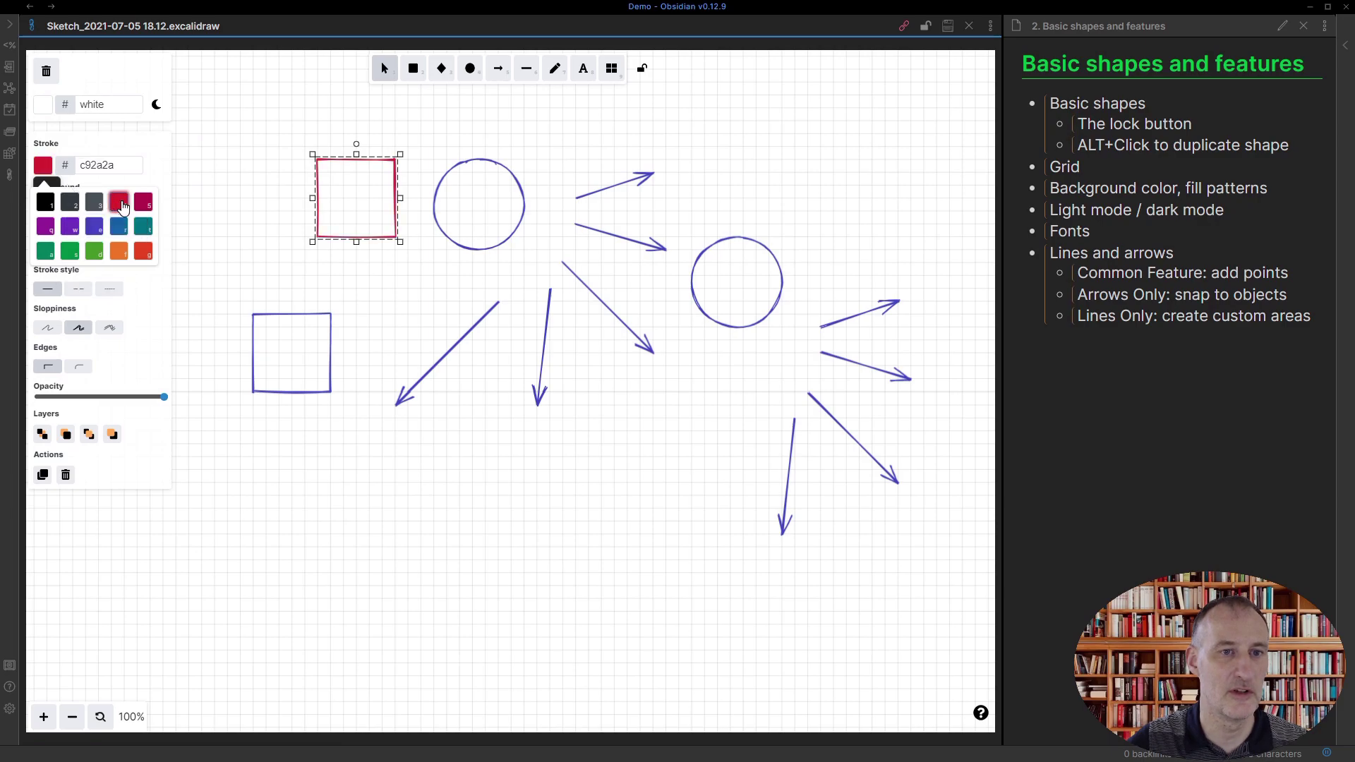
click(227, 227)
- Fill the square with blue diagonal hachure
click(396, 241)
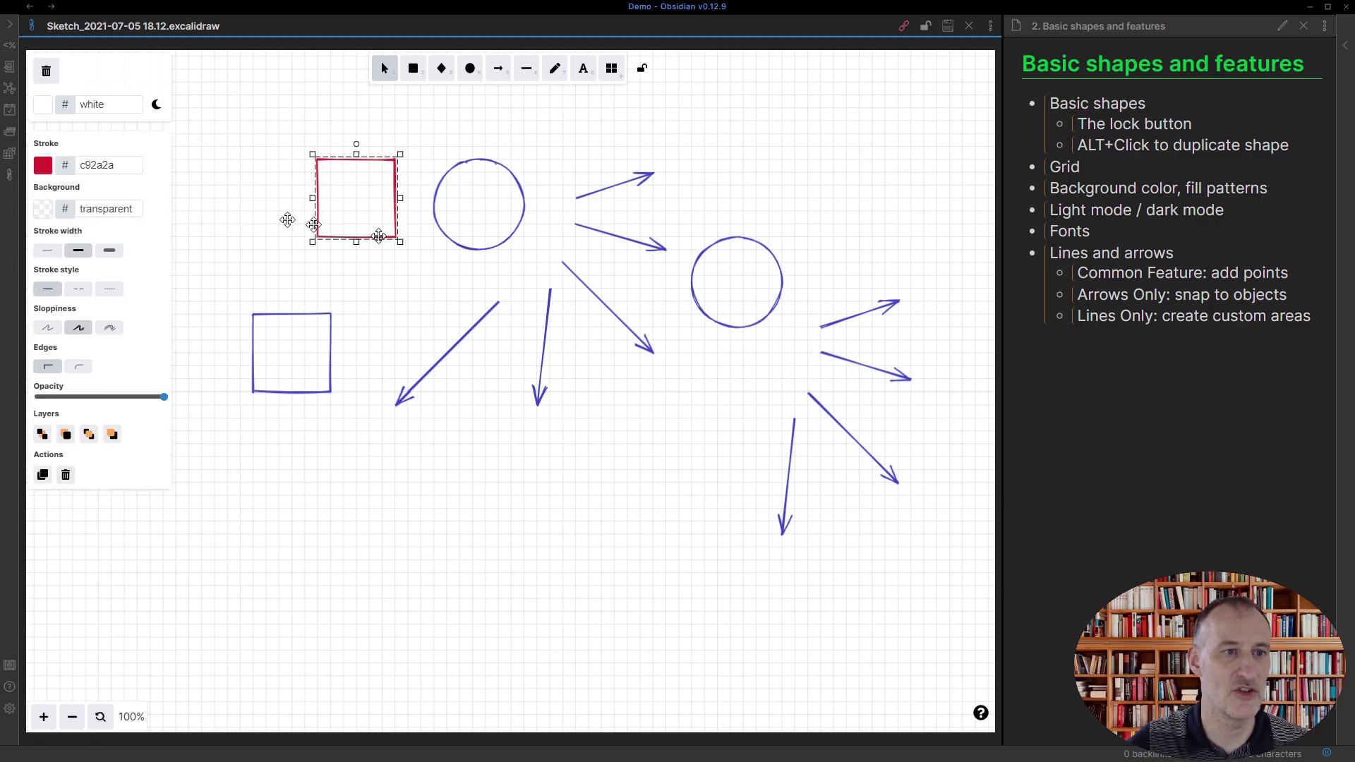
click(43, 209)
click(118, 270)
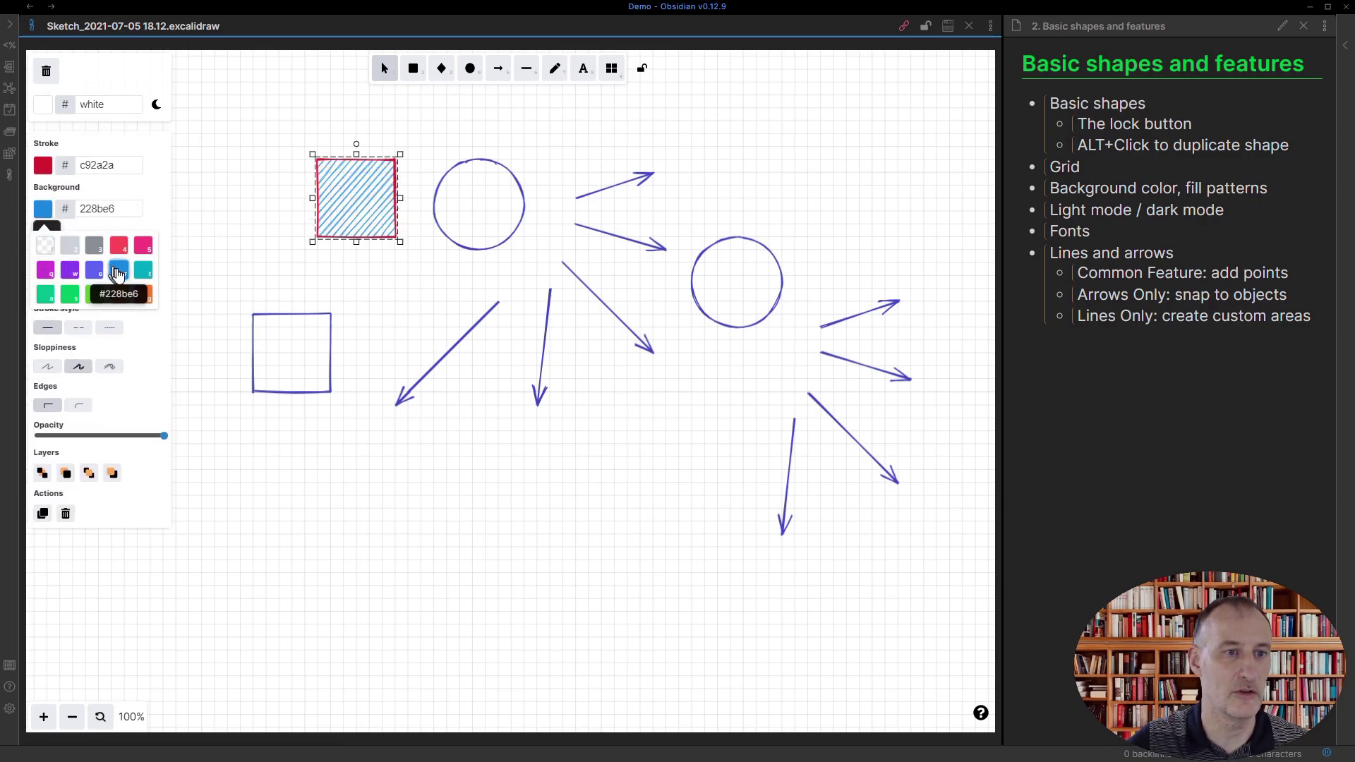
click(153, 198)
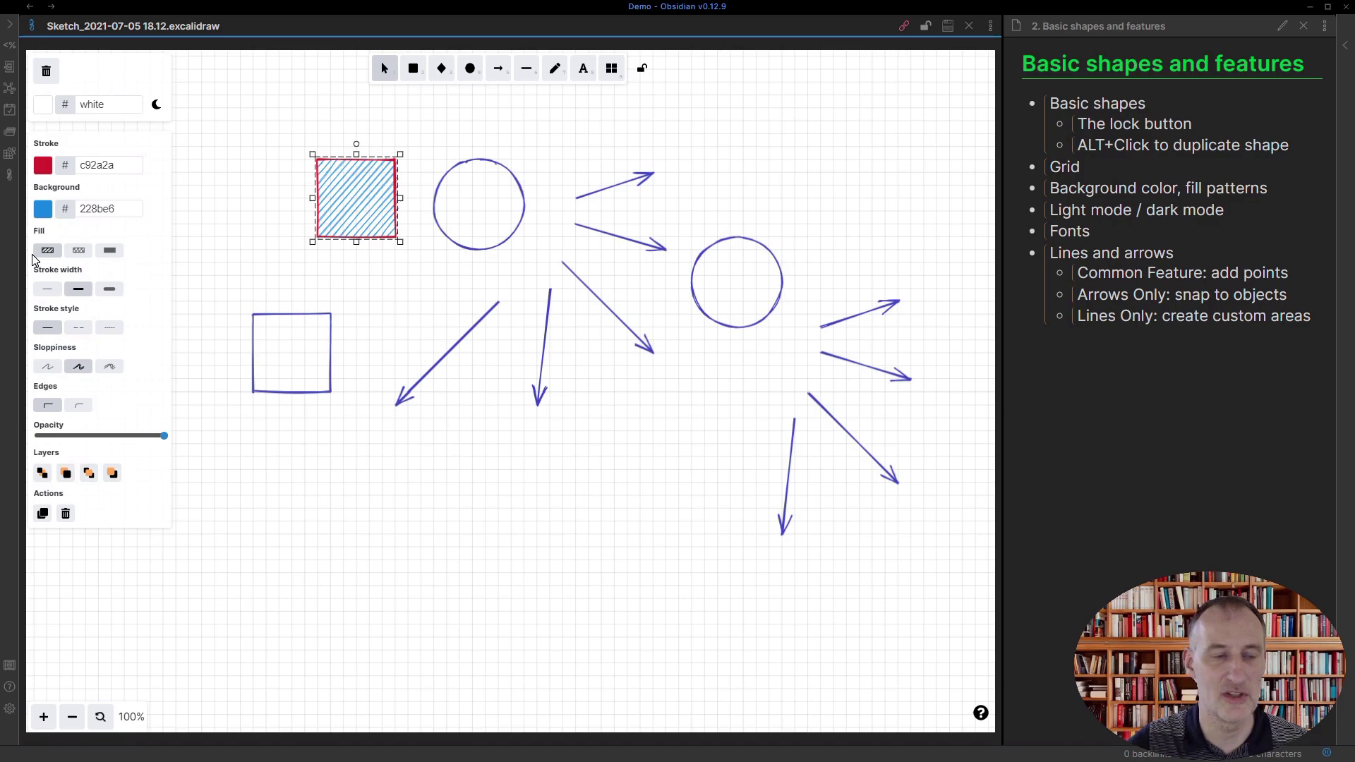
click(74, 255)
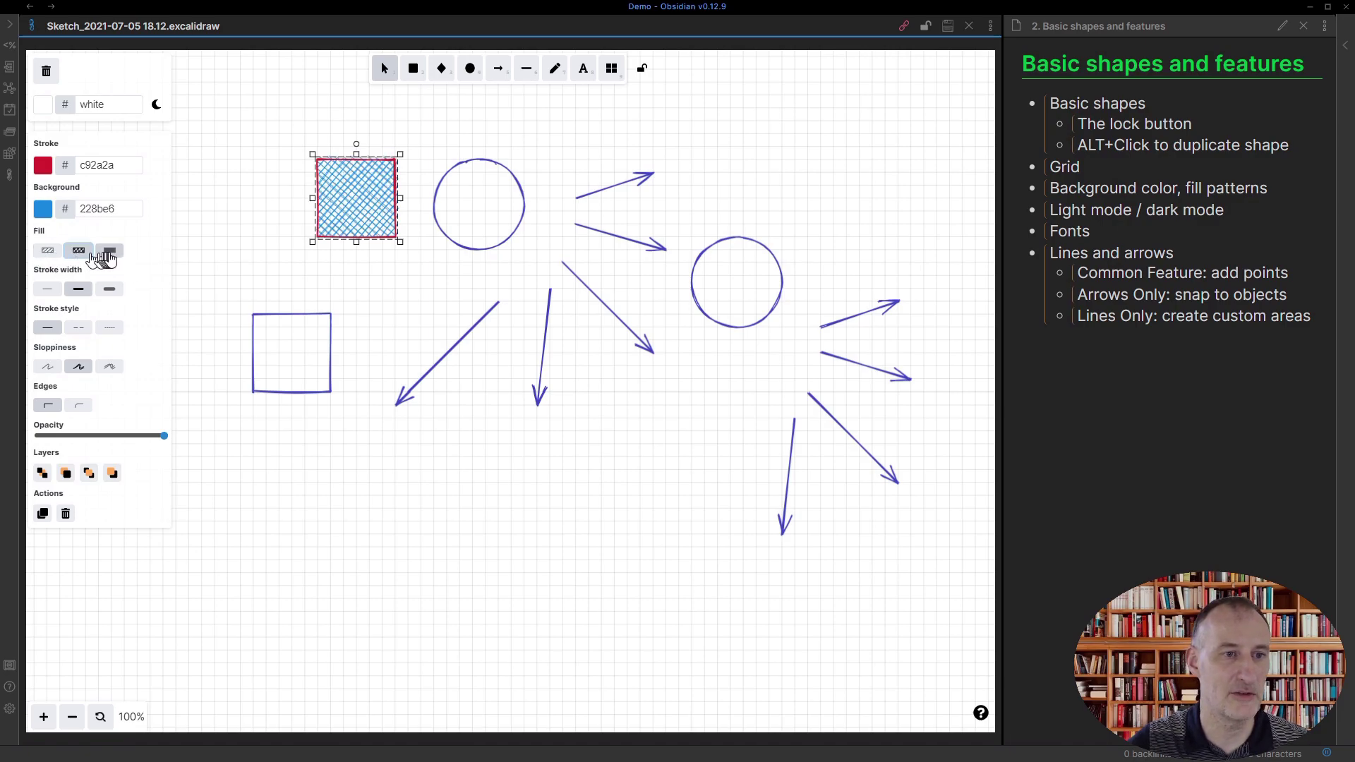
click(110, 254)
click(71, 258)
click(47, 253)
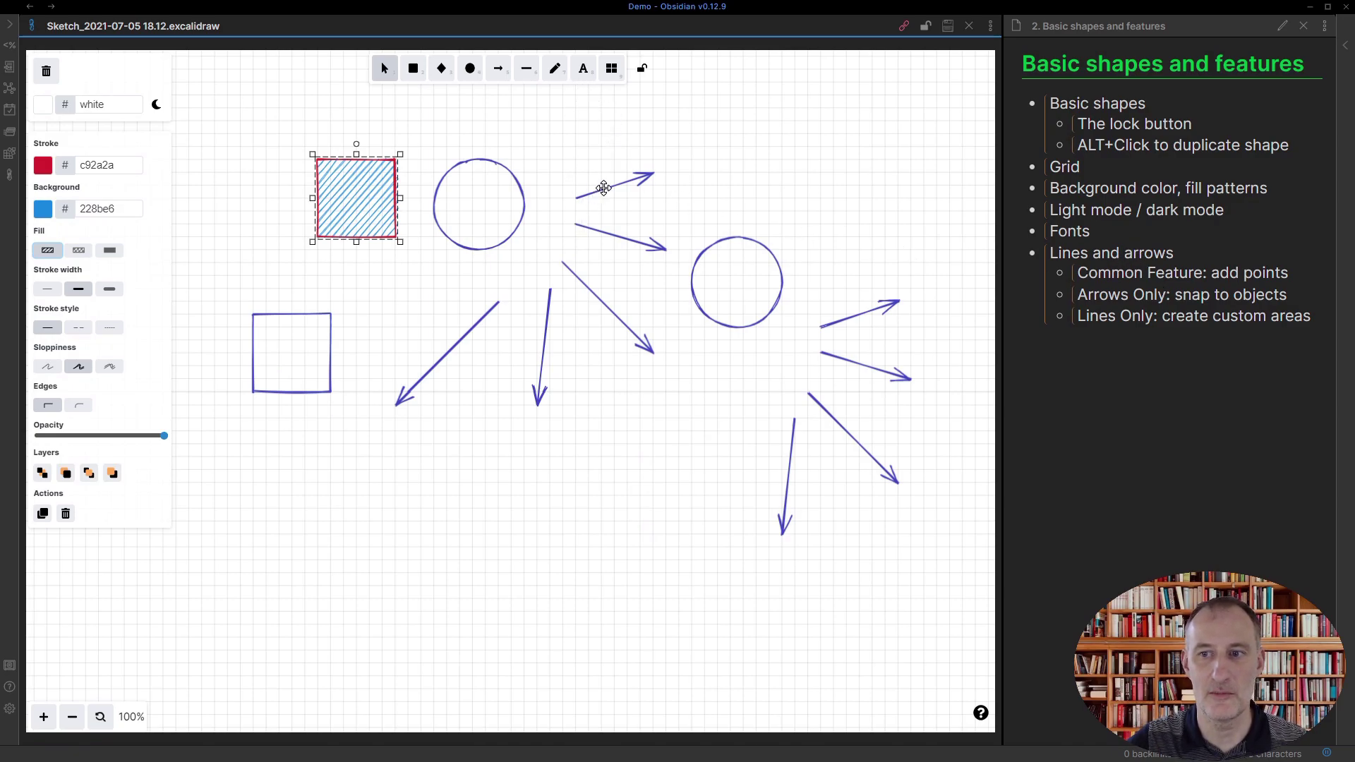
- Draw a red straight line below the arrows
click(525, 69)
drag(355, 547, 601, 496)
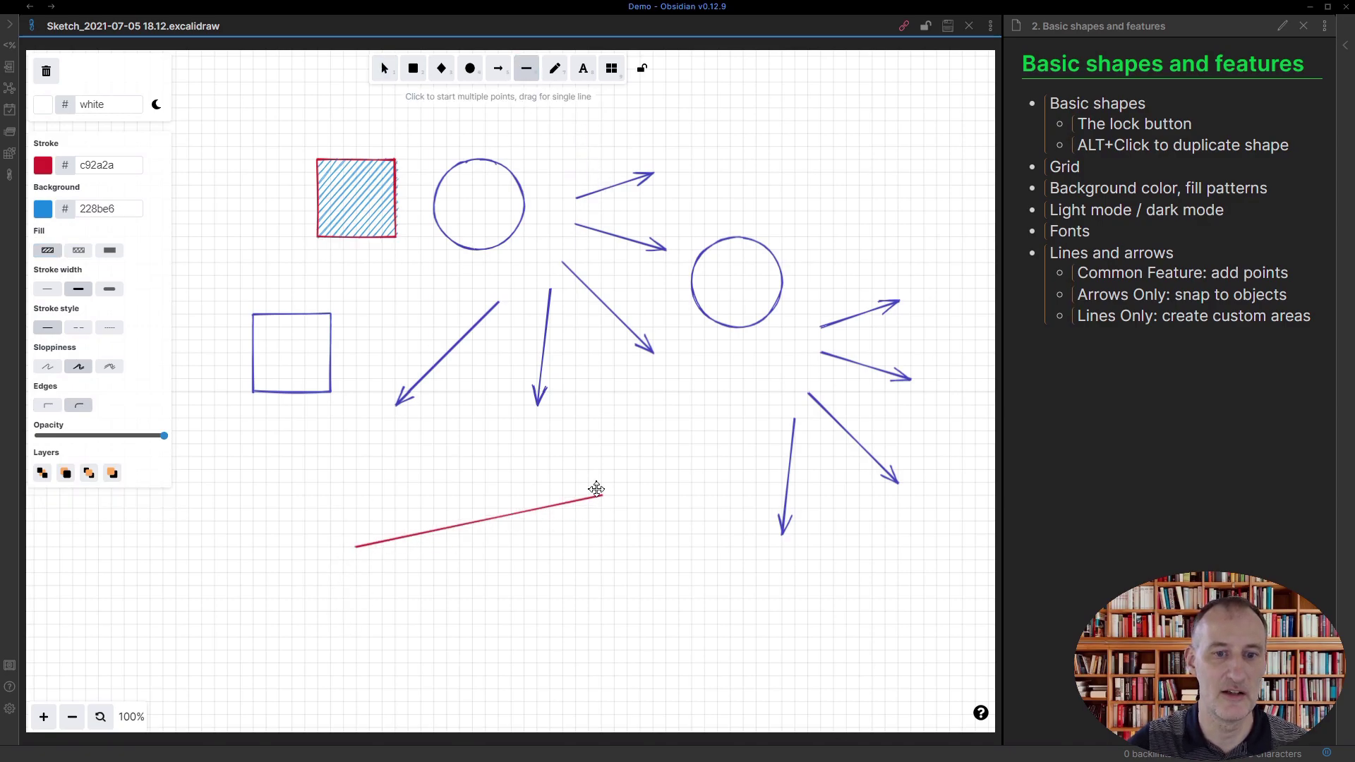
click(593, 559)
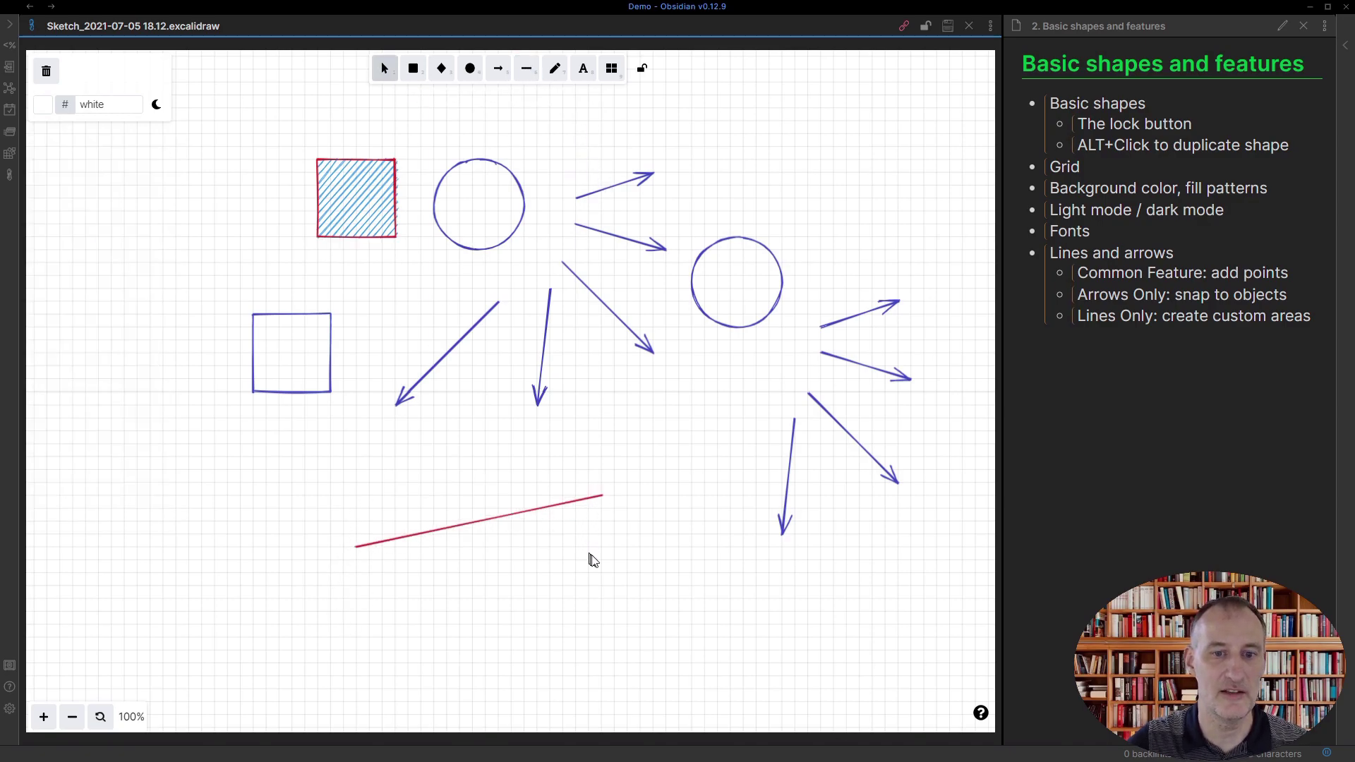
- Add two corner points to the red line, make its edges sharp, and close it into a four-sided shape
double_click(615, 183)
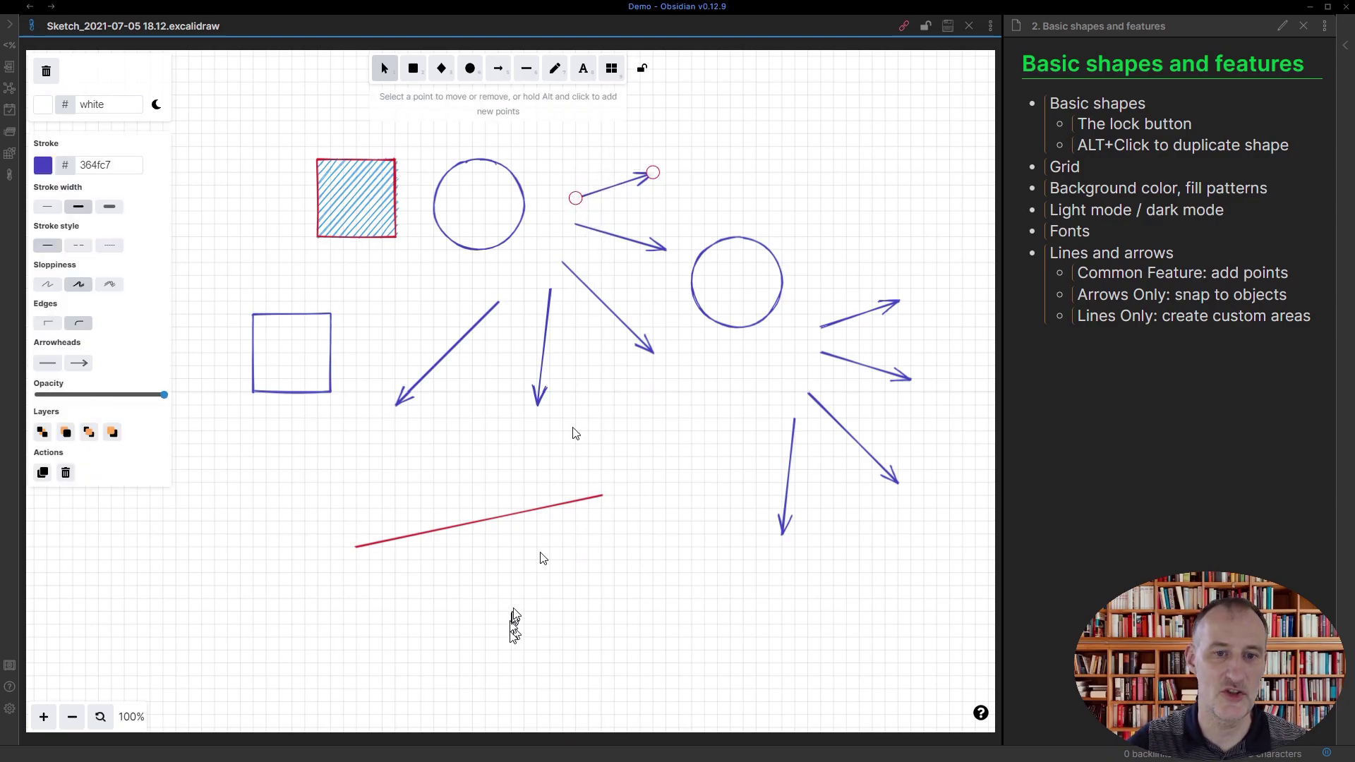
click(546, 505)
double_click(546, 504)
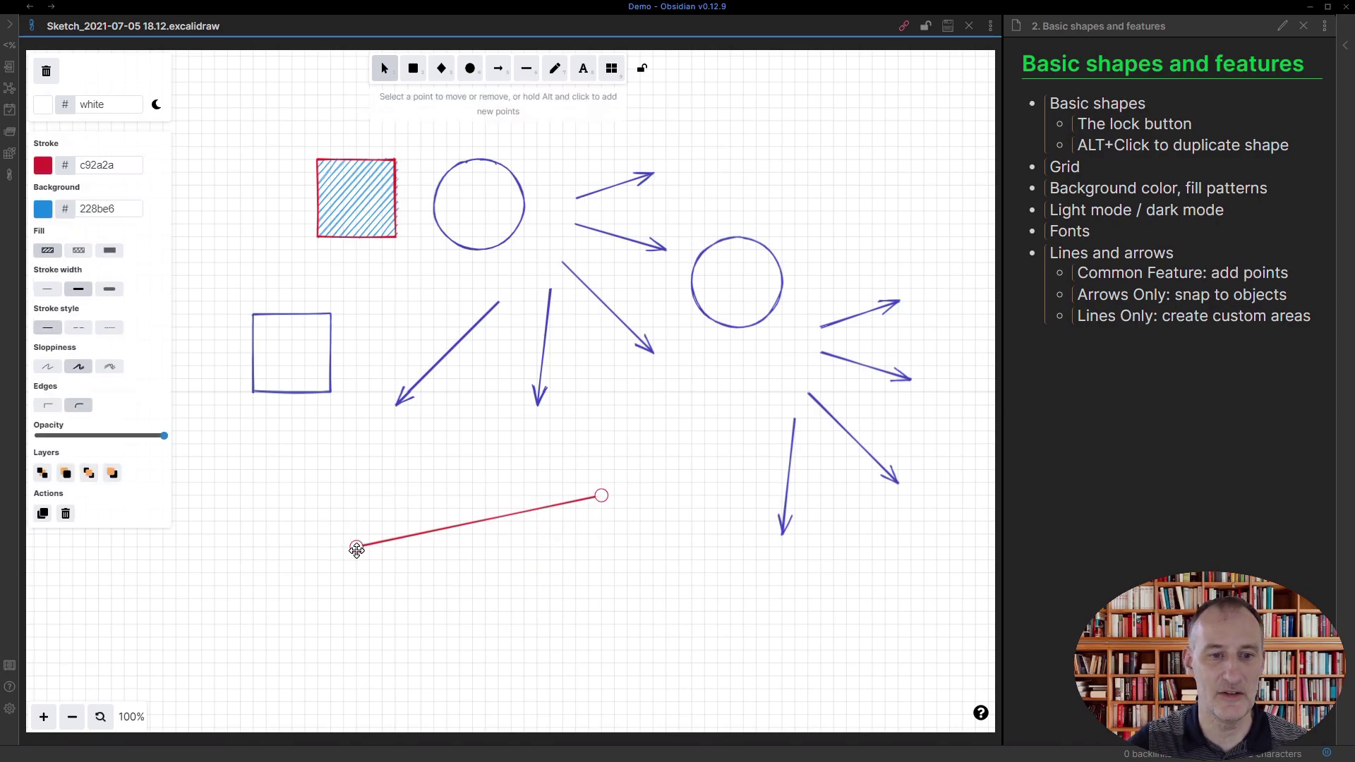
click(602, 498)
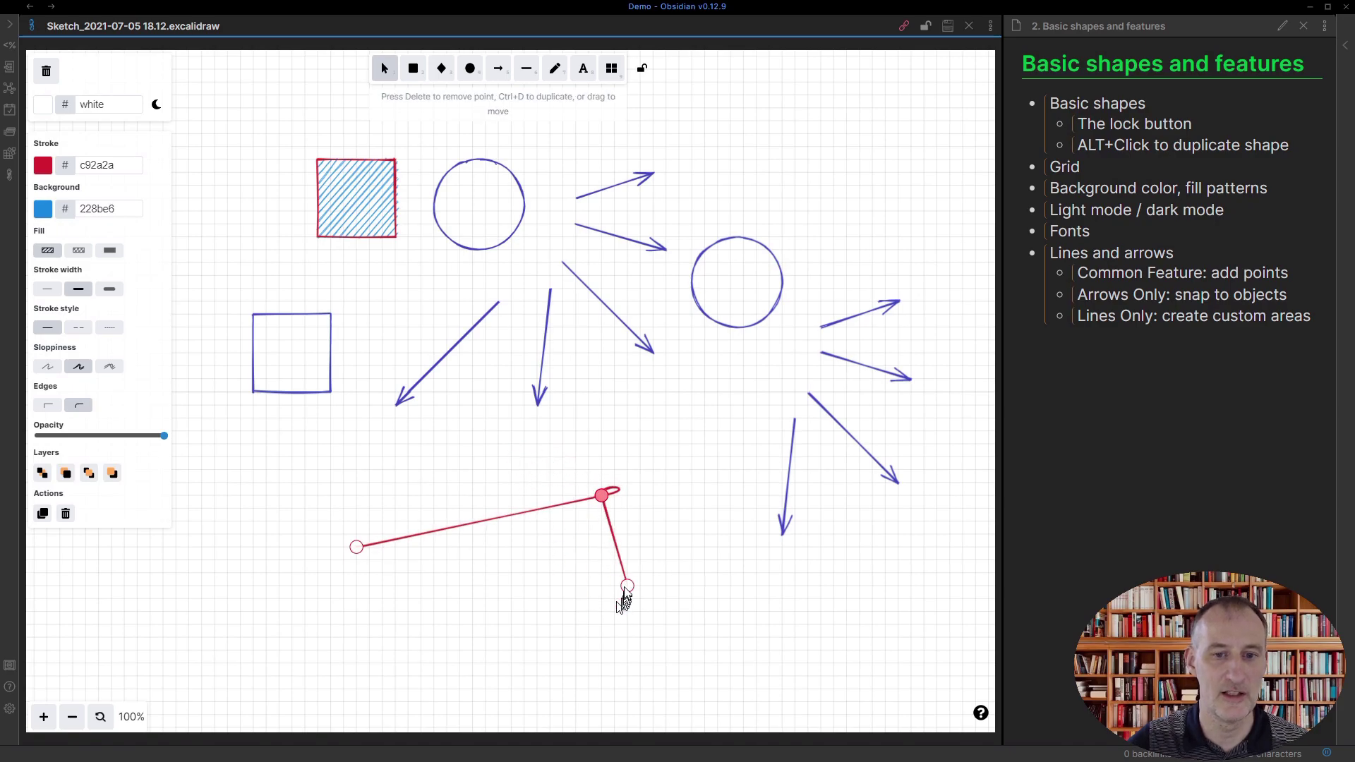
drag(601, 493, 717, 496)
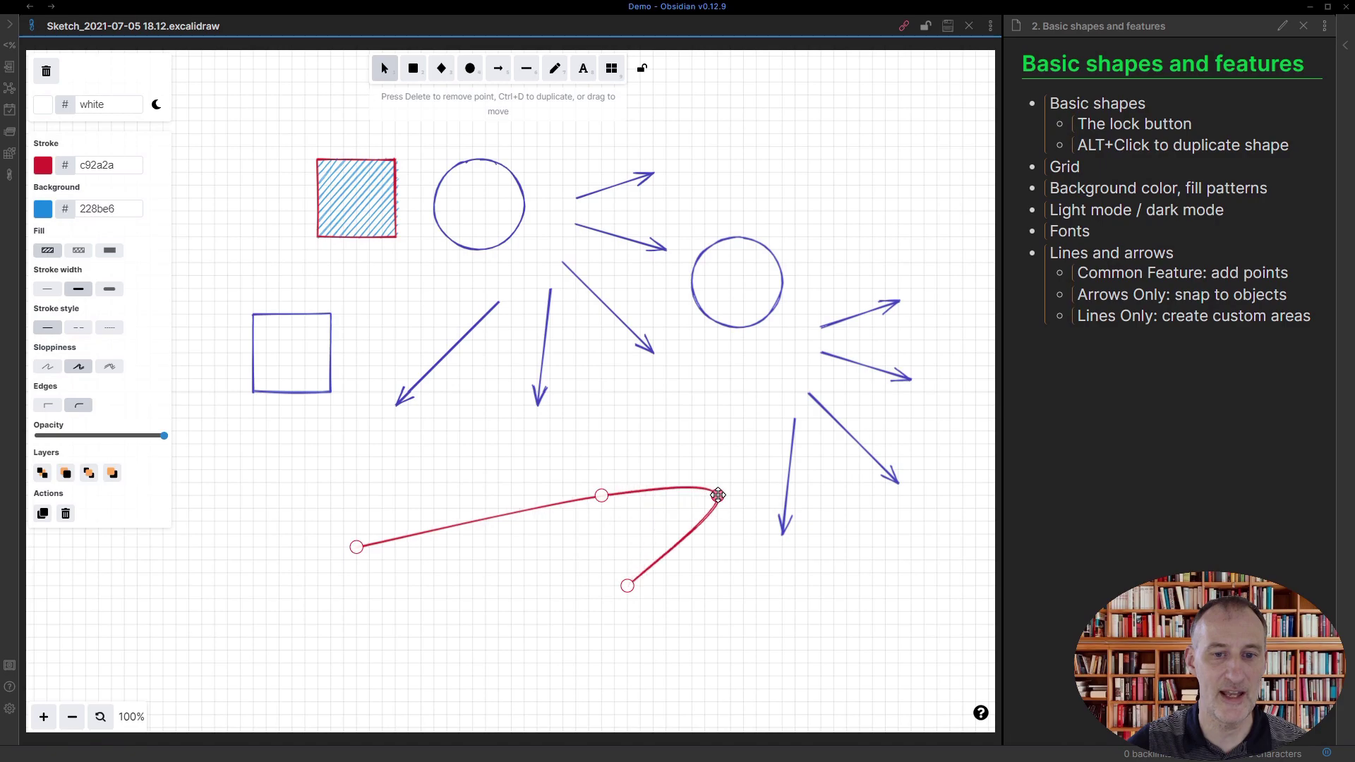
click(627, 586)
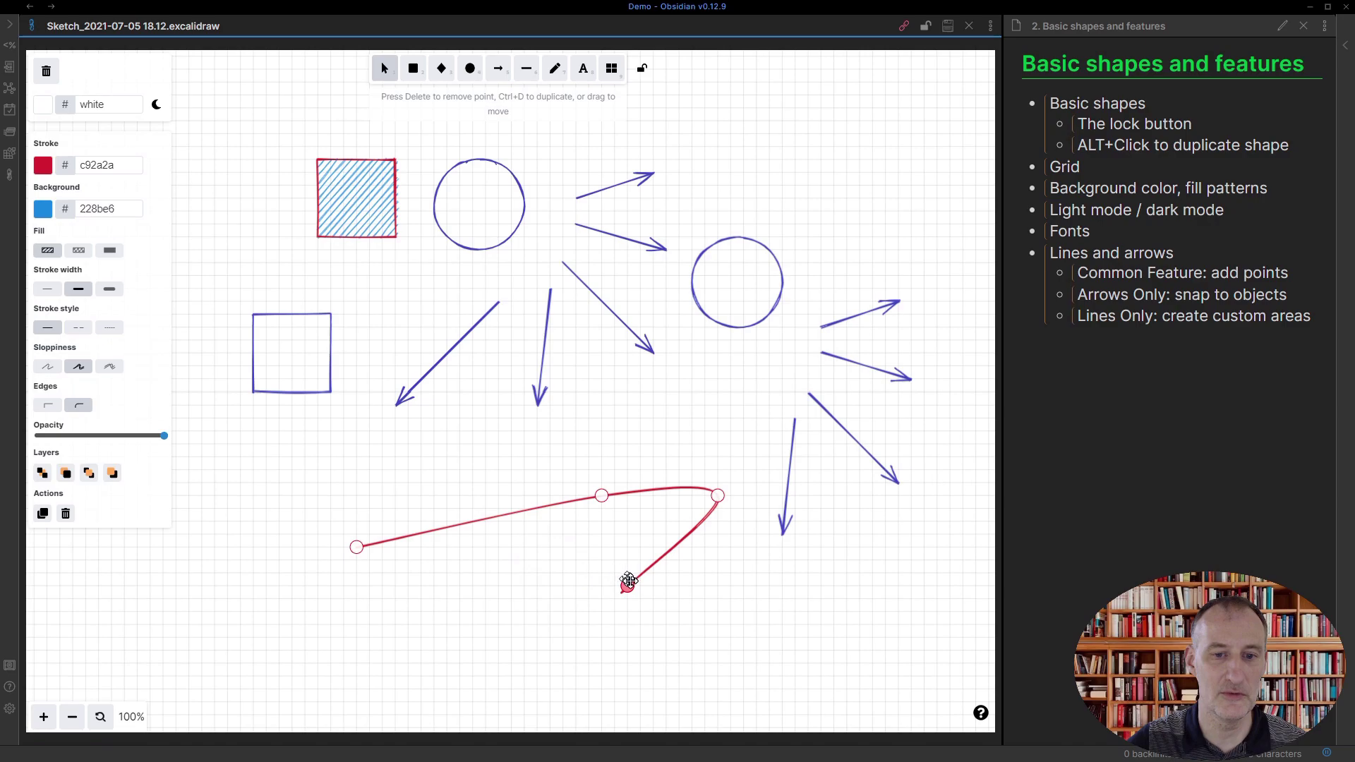
drag(627, 584, 459, 572)
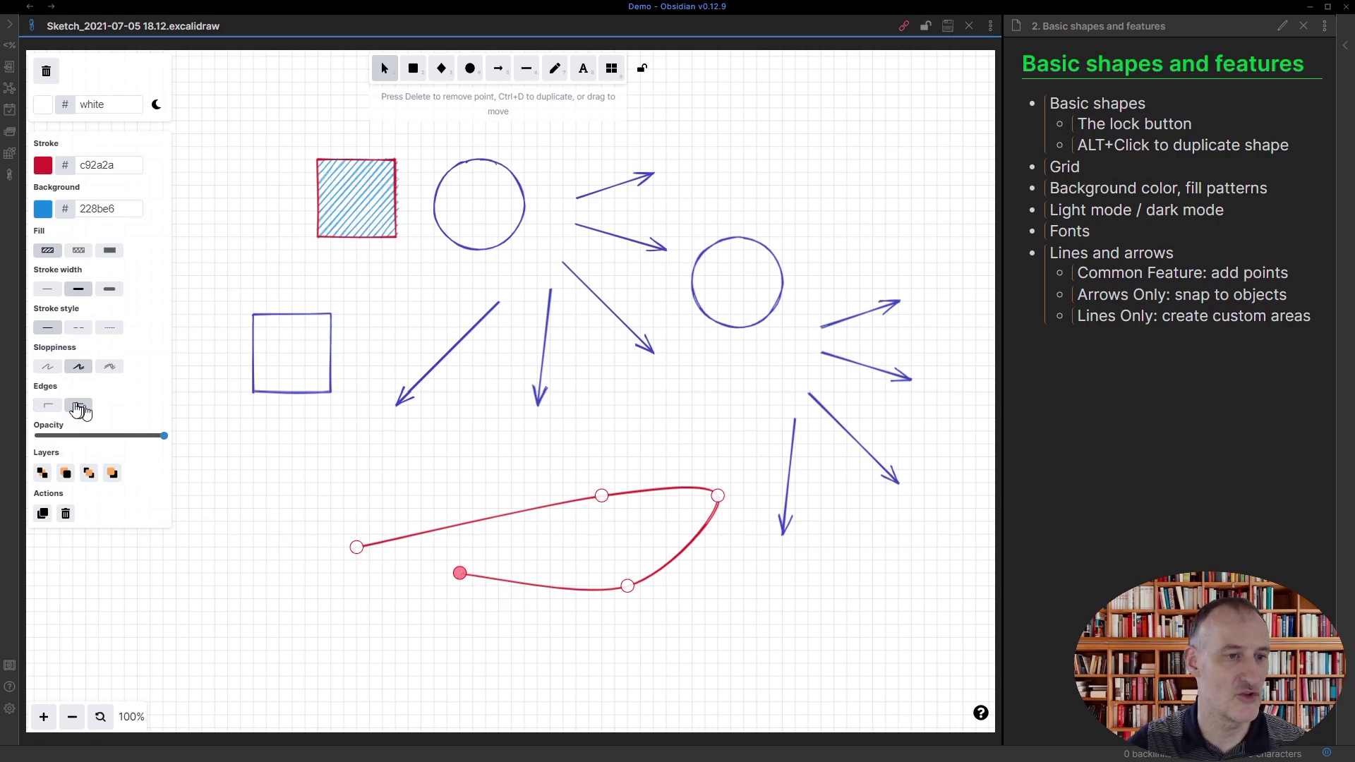
click(39, 407)
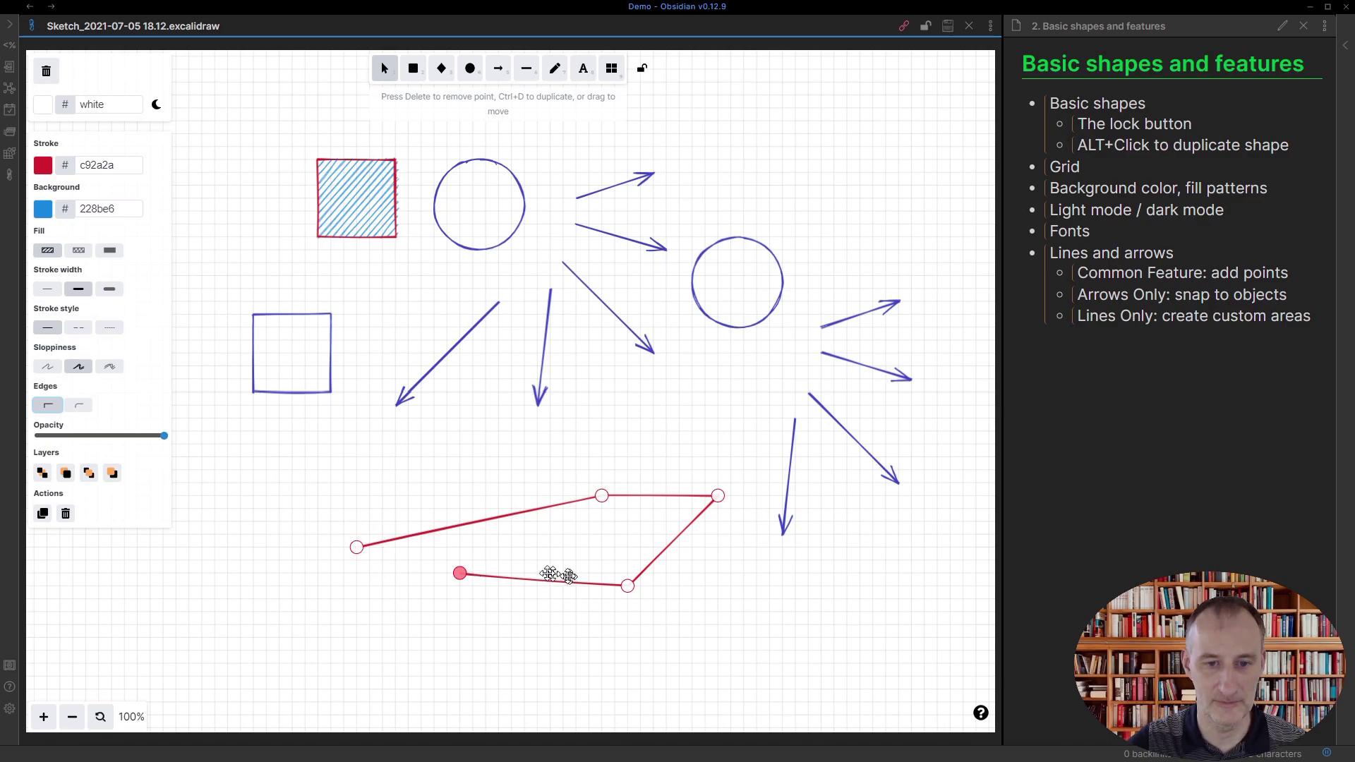
drag(356, 548, 459, 571)
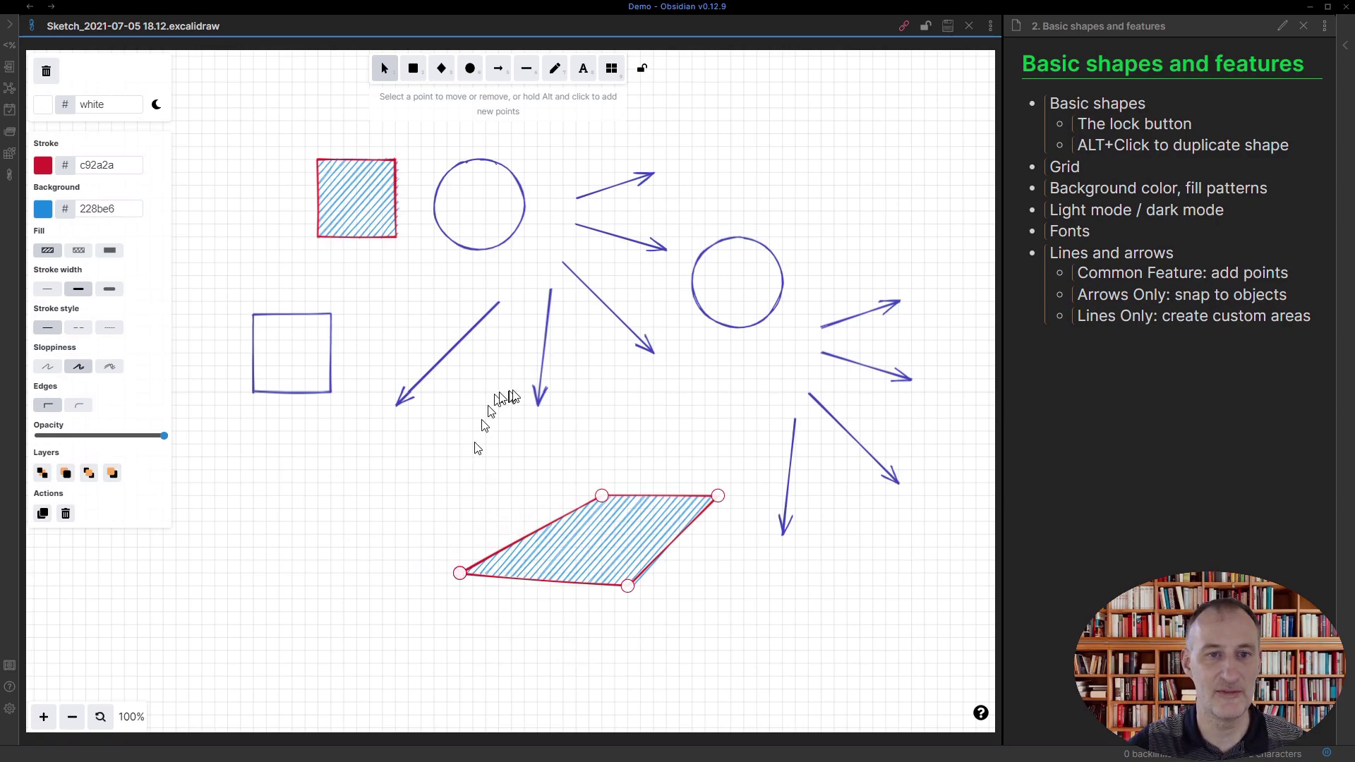
- Bind the diagonal arrow to both circles and move the right circle lower with it
click(567, 265)
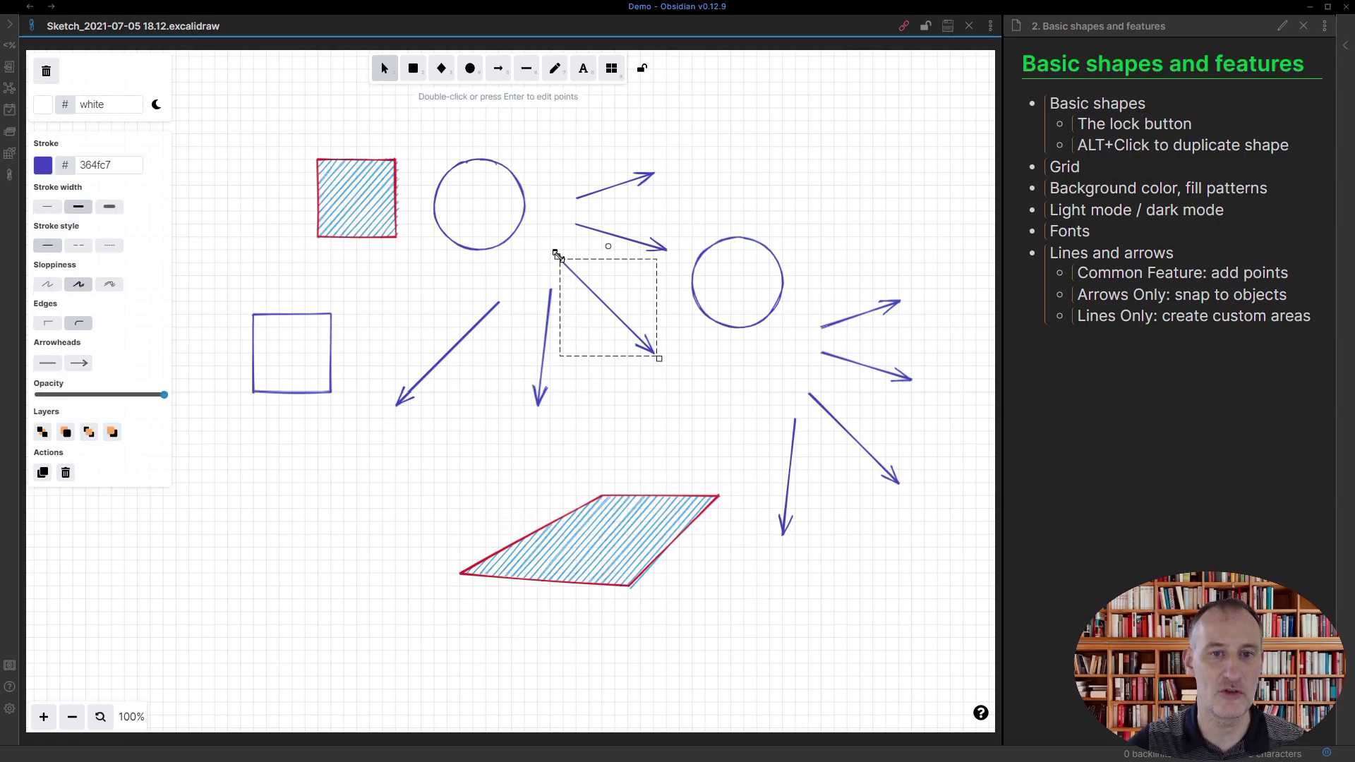
drag(555, 253, 515, 229)
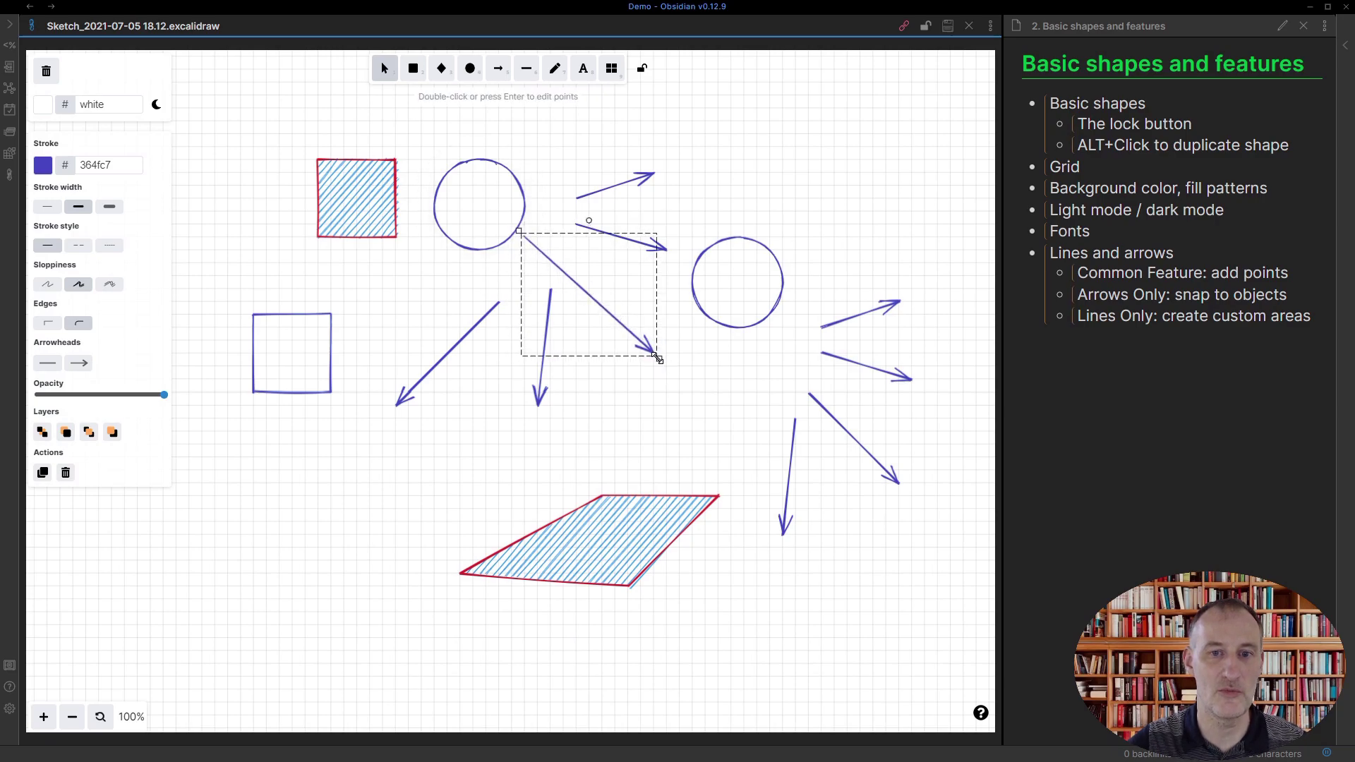
drag(656, 359, 681, 289)
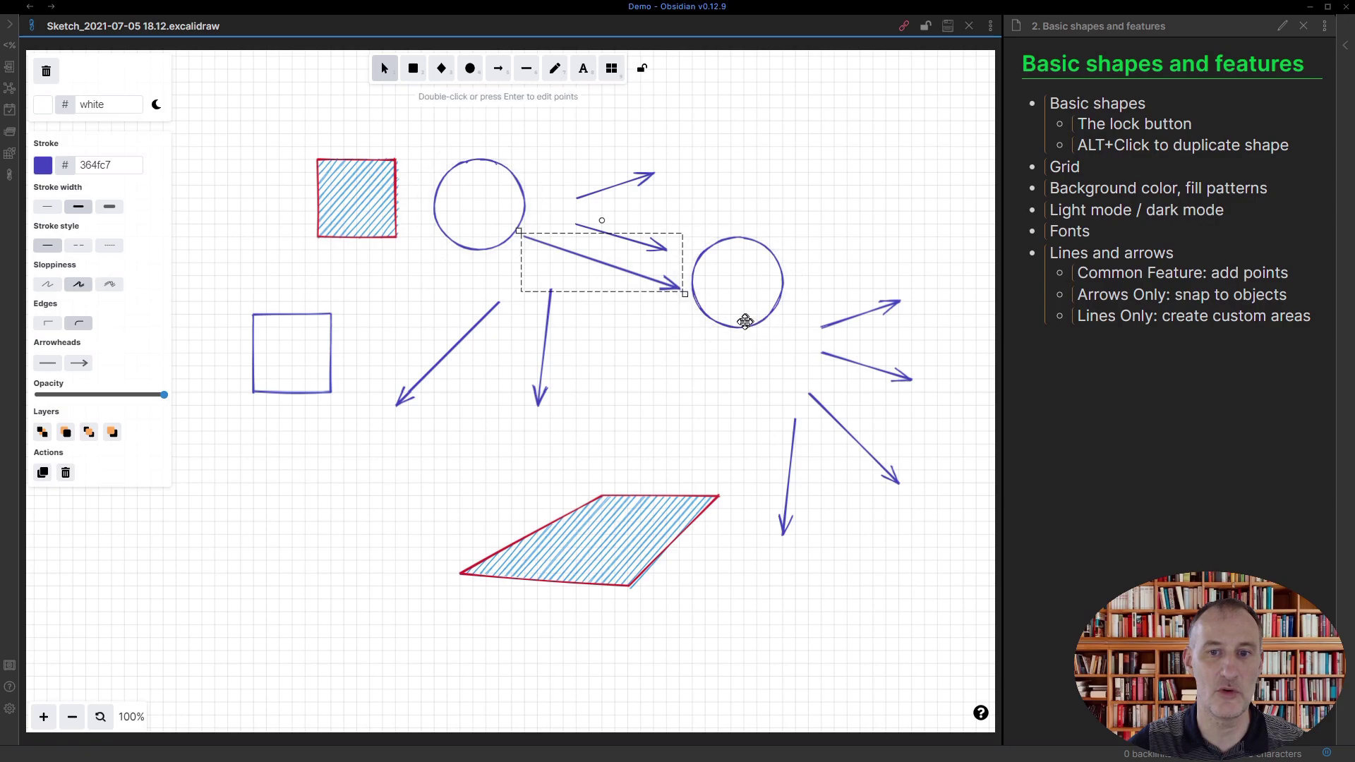
drag(745, 322, 754, 373)
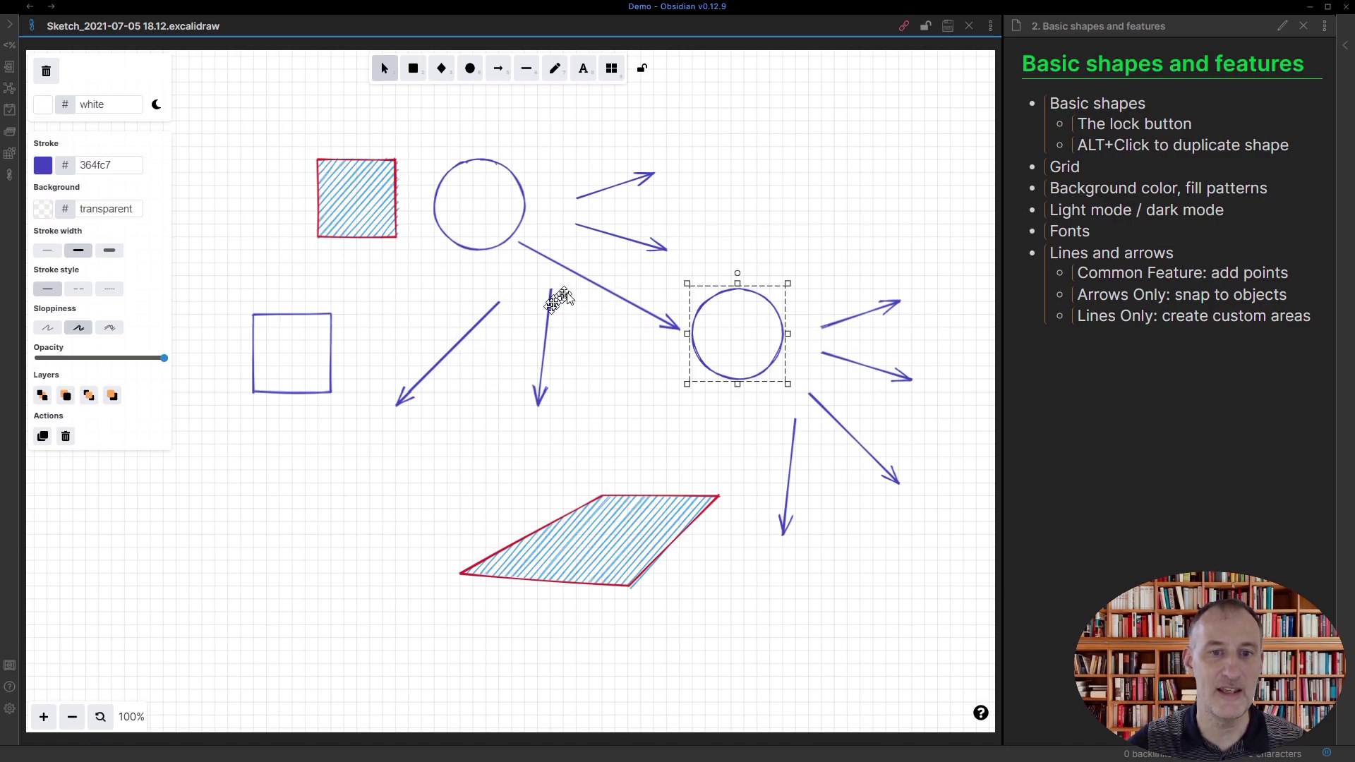
- Add a bend point to the arrow and reattach its end to the right circle
click(601, 288)
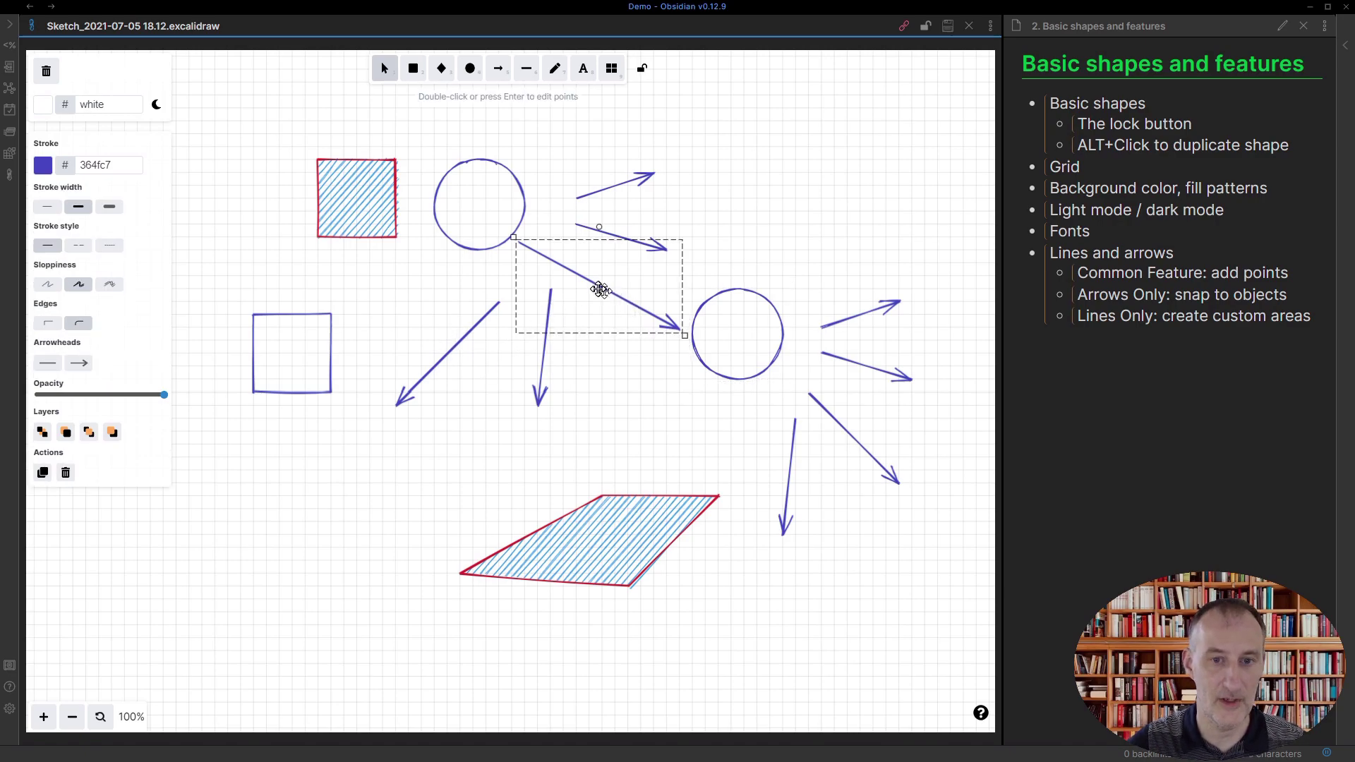
double_click(600, 288)
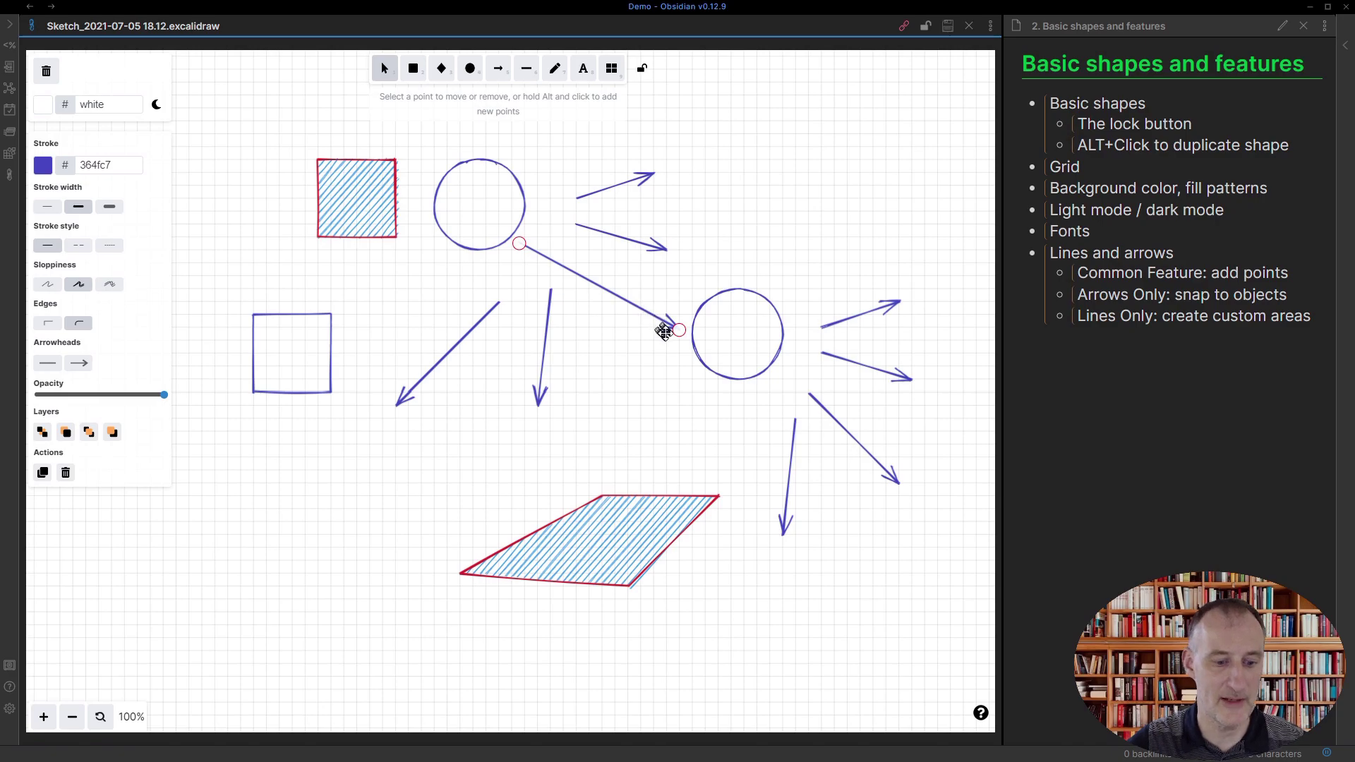
alt+click(669, 353)
drag(669, 353, 627, 418)
click(637, 439)
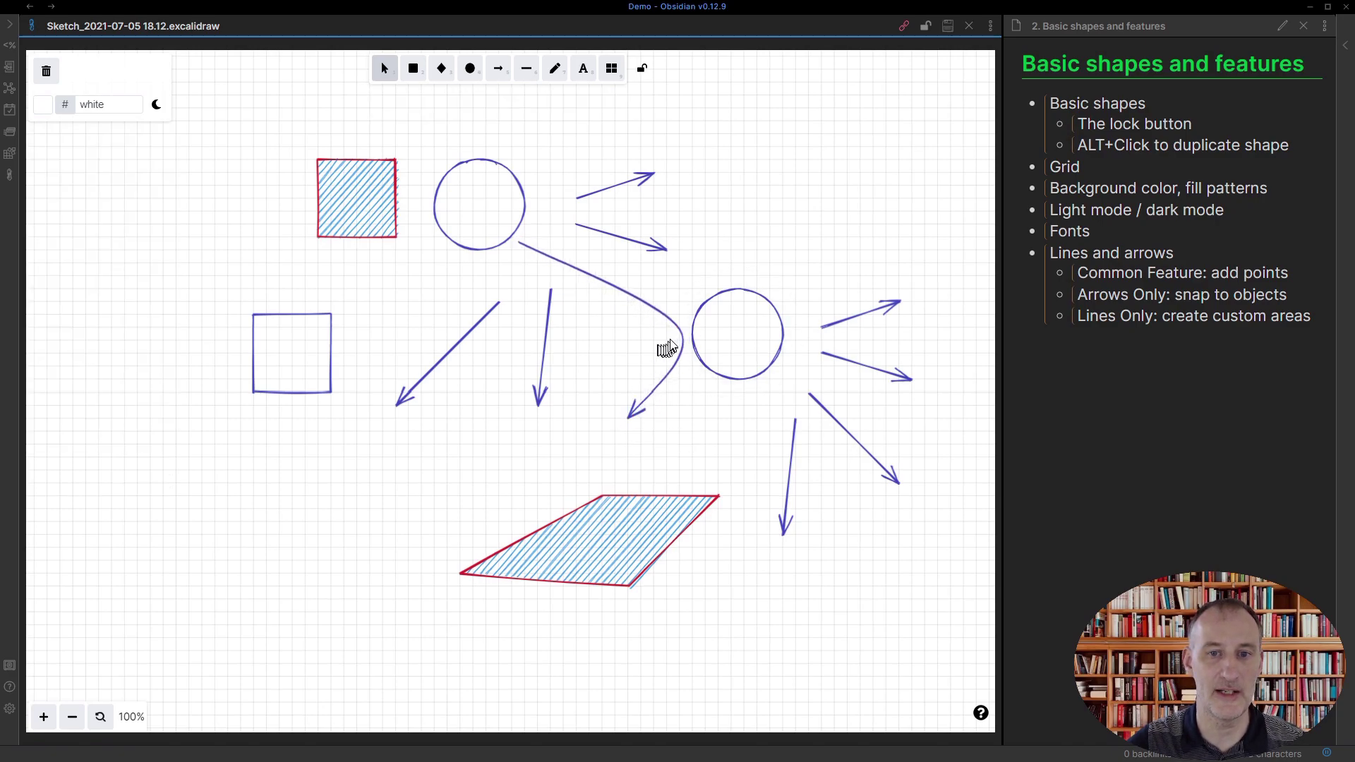
click(680, 344)
double_click(627, 416)
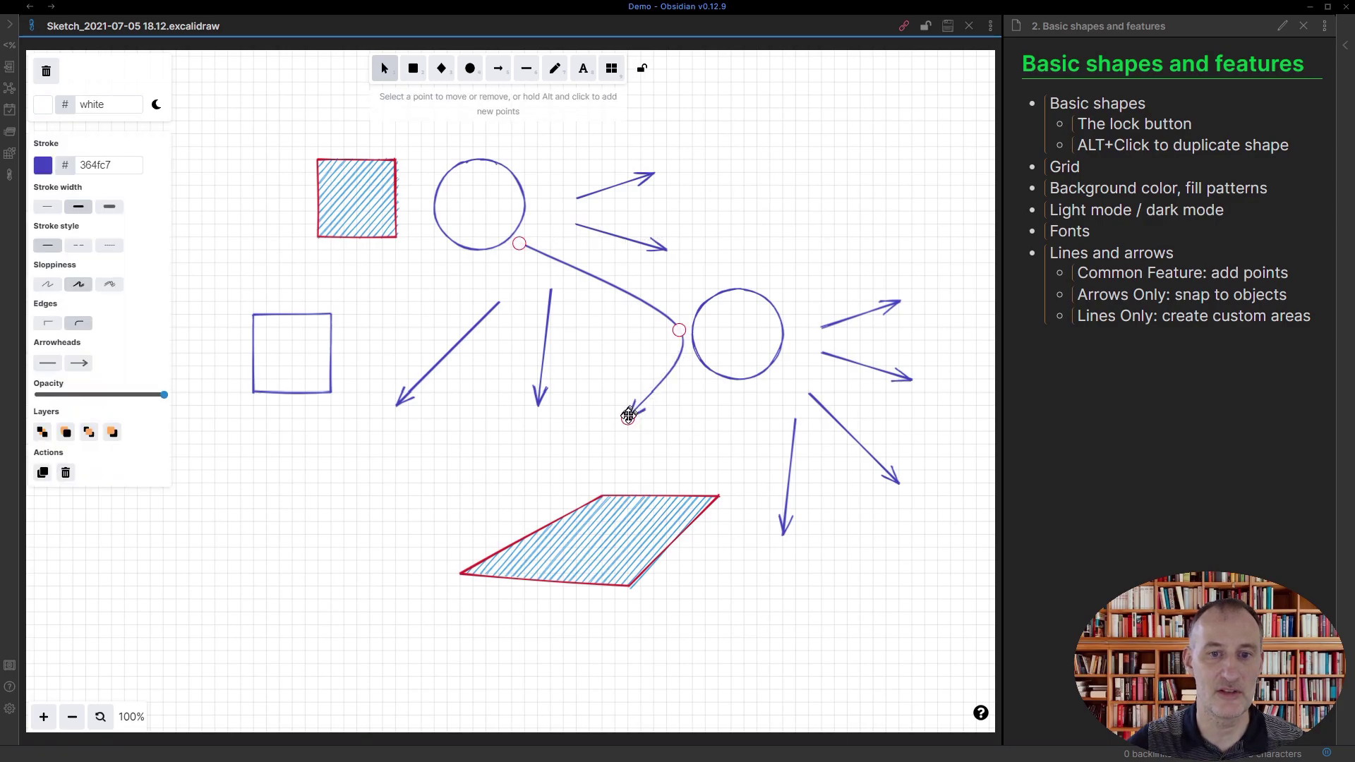
drag(628, 417, 591, 292)
click(632, 399)
- Give the bent arrow sharp edges and reposition the right circle, with the arrow following
click(759, 296)
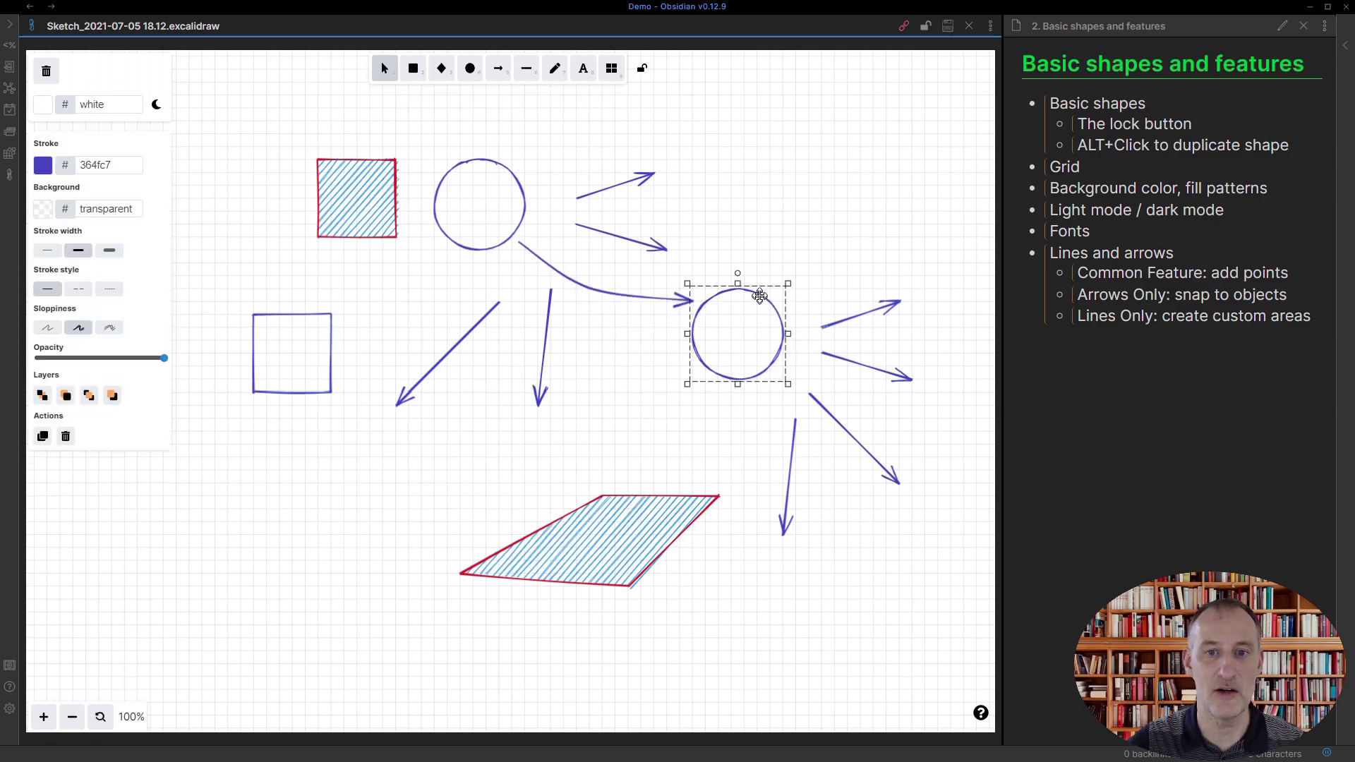
drag(760, 296, 688, 356)
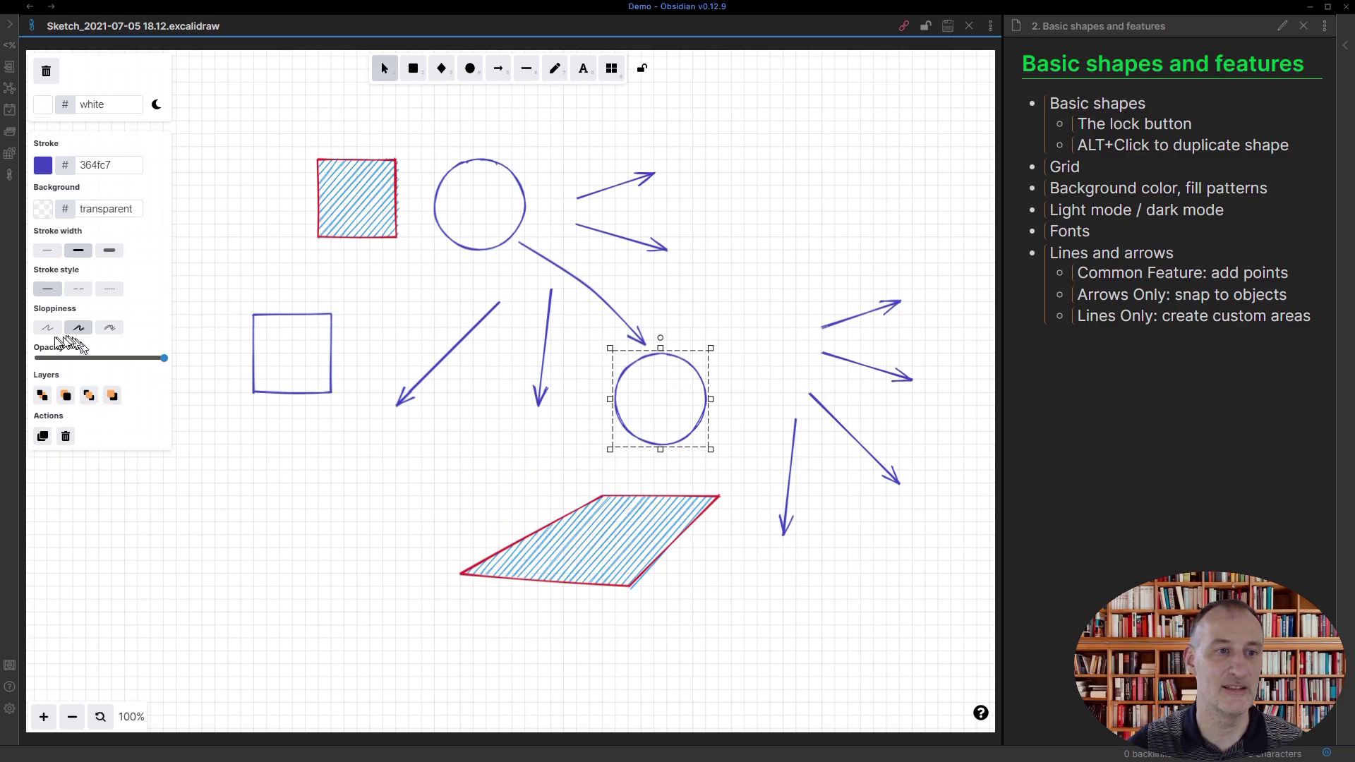
click(626, 312)
click(53, 324)
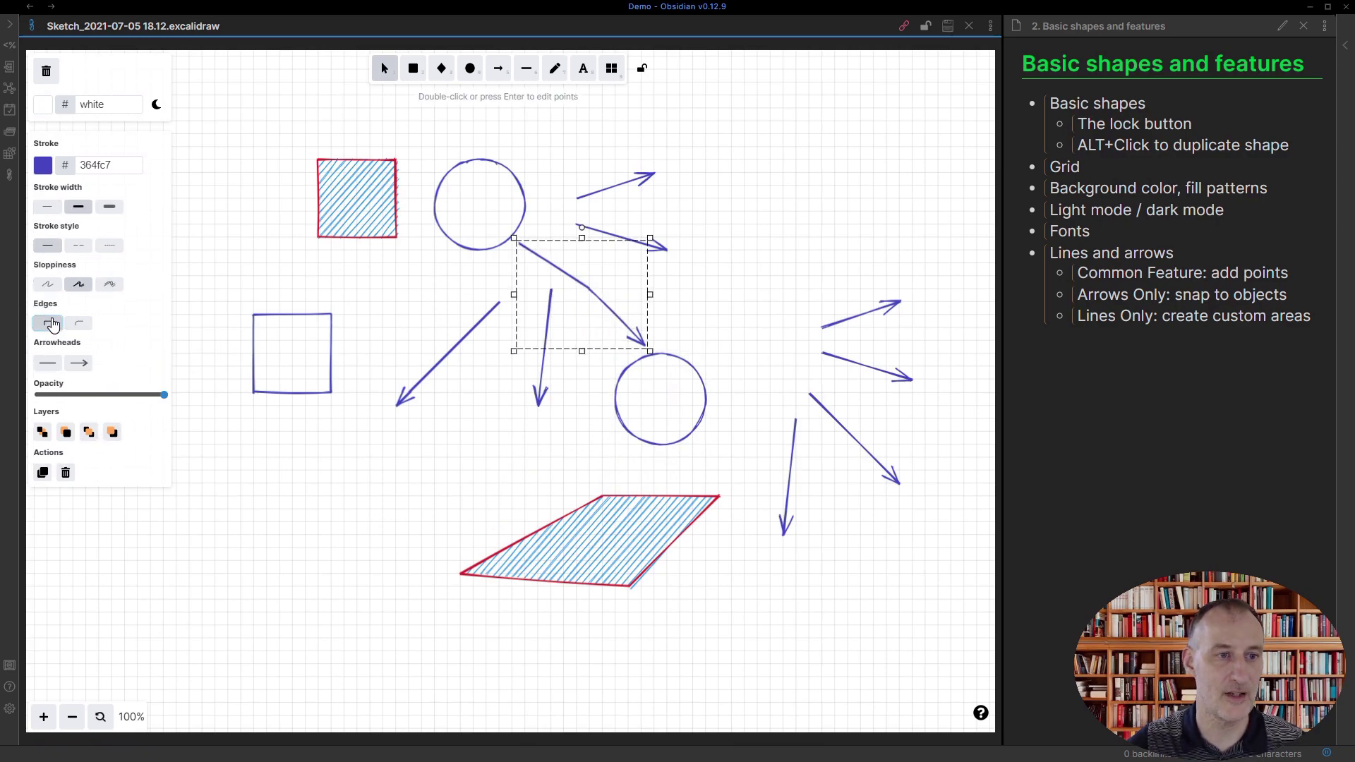
drag(636, 435, 710, 345)
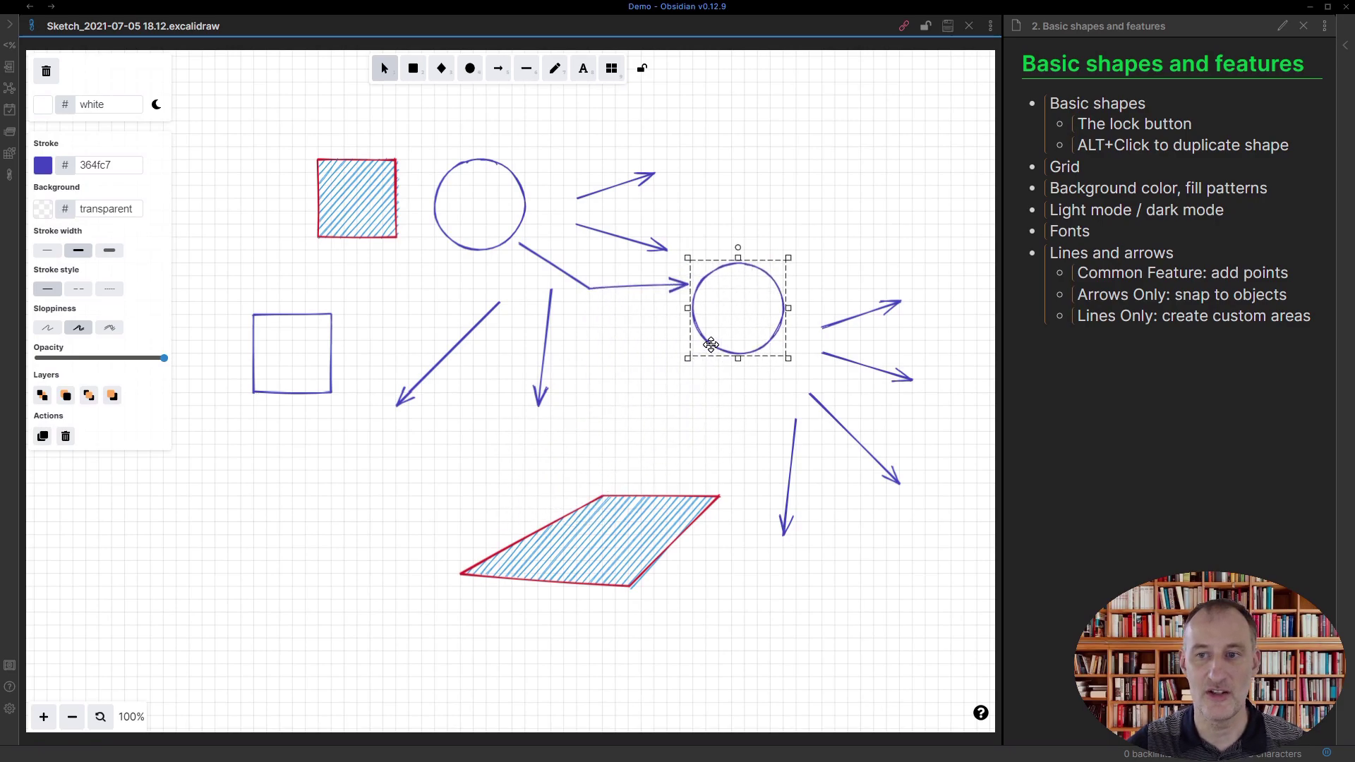
click(654, 440)
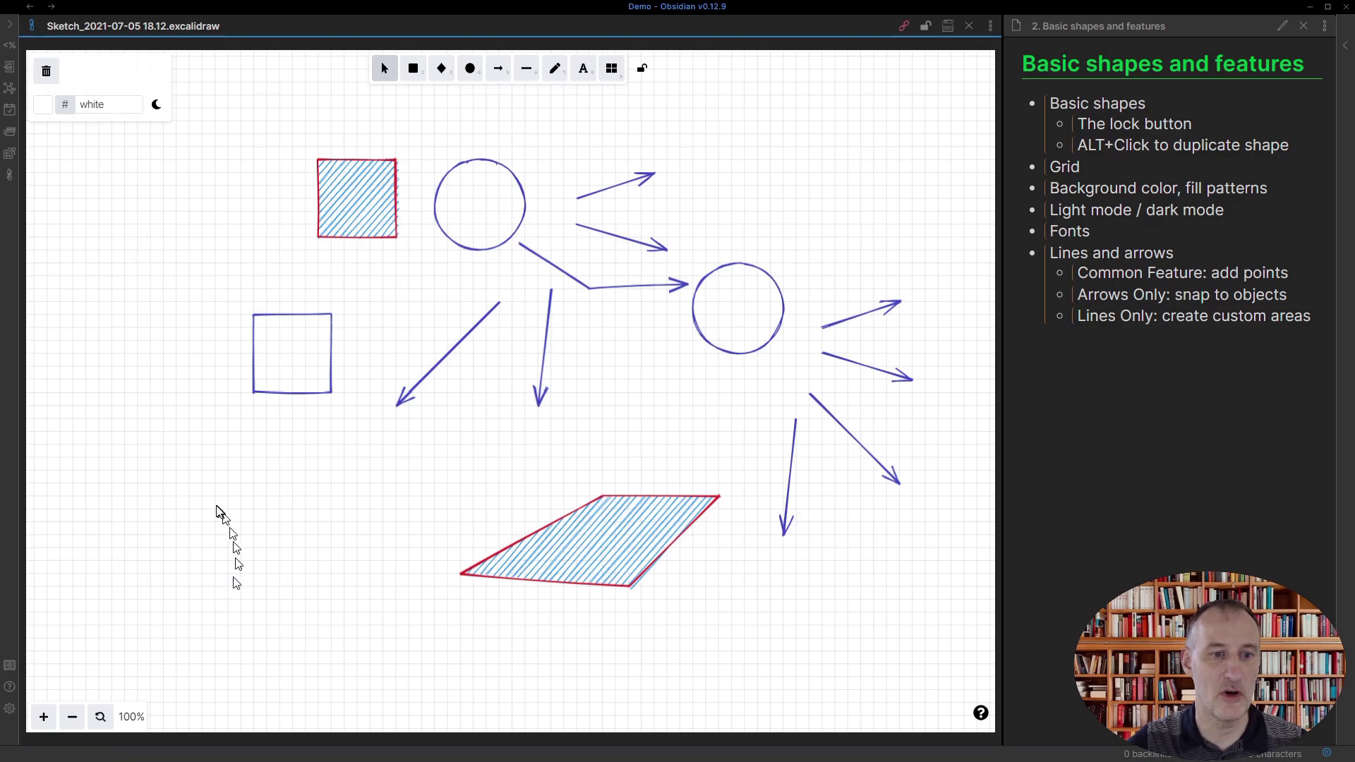
- Add the text 'Font' below the empty square and enlarge it
double_click(214, 498)
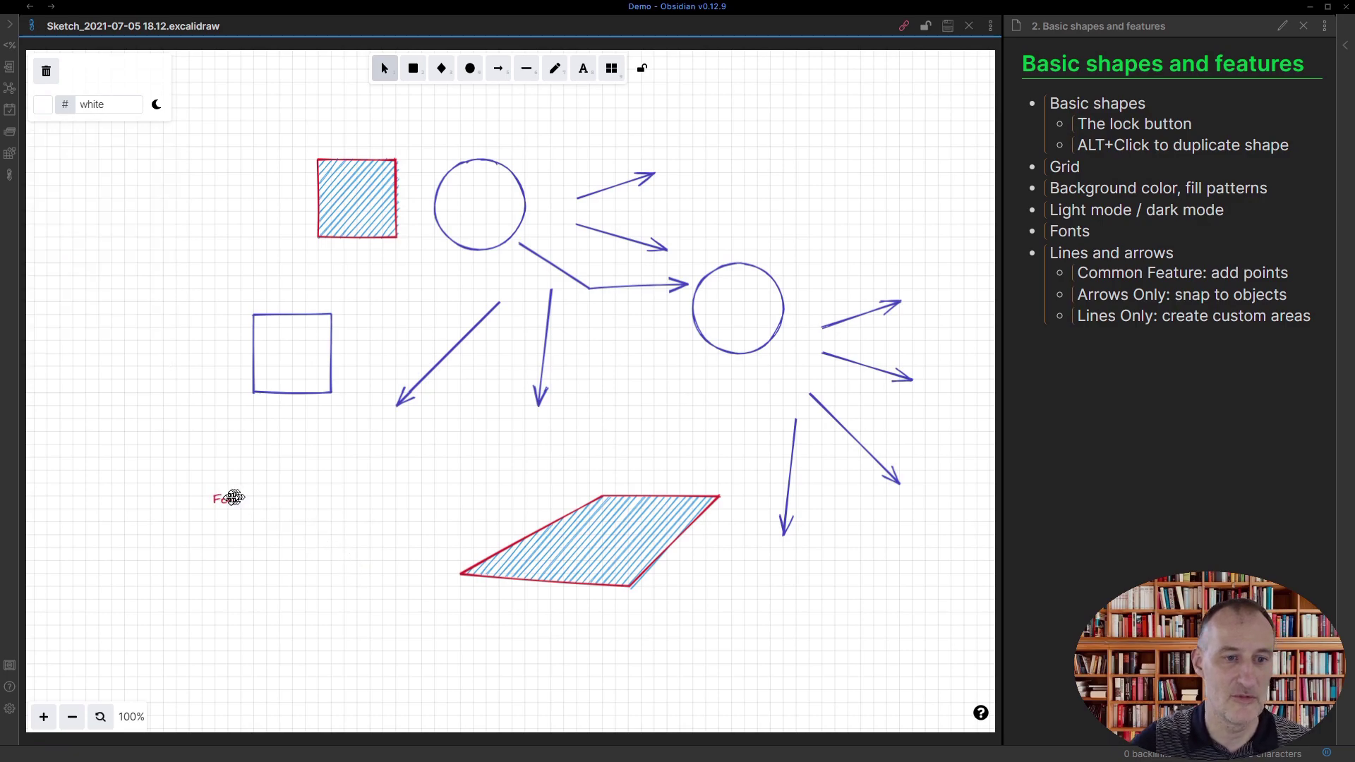
key(Escape)
drag(252, 486, 397, 449)
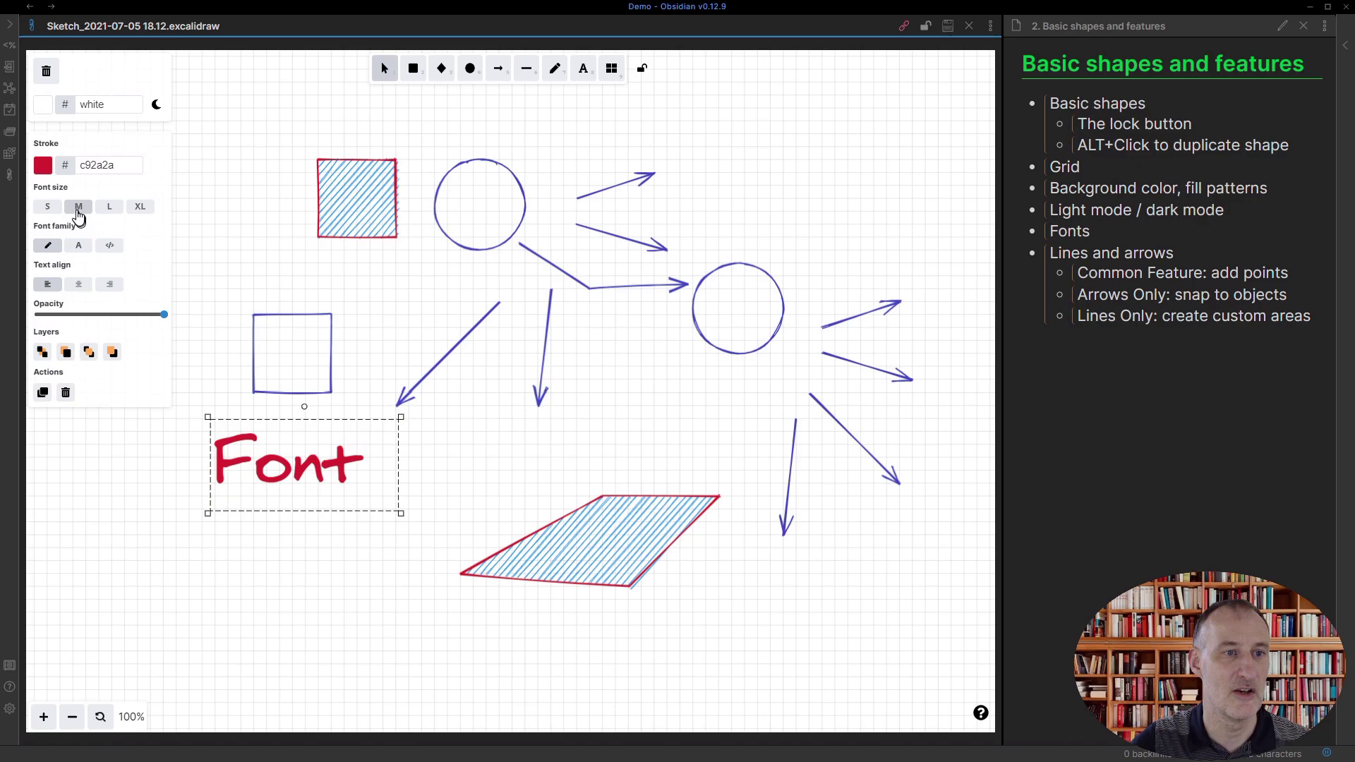
- Set the 'Font' text to extra-large size and right alignment
click(79, 207)
click(110, 207)
click(140, 206)
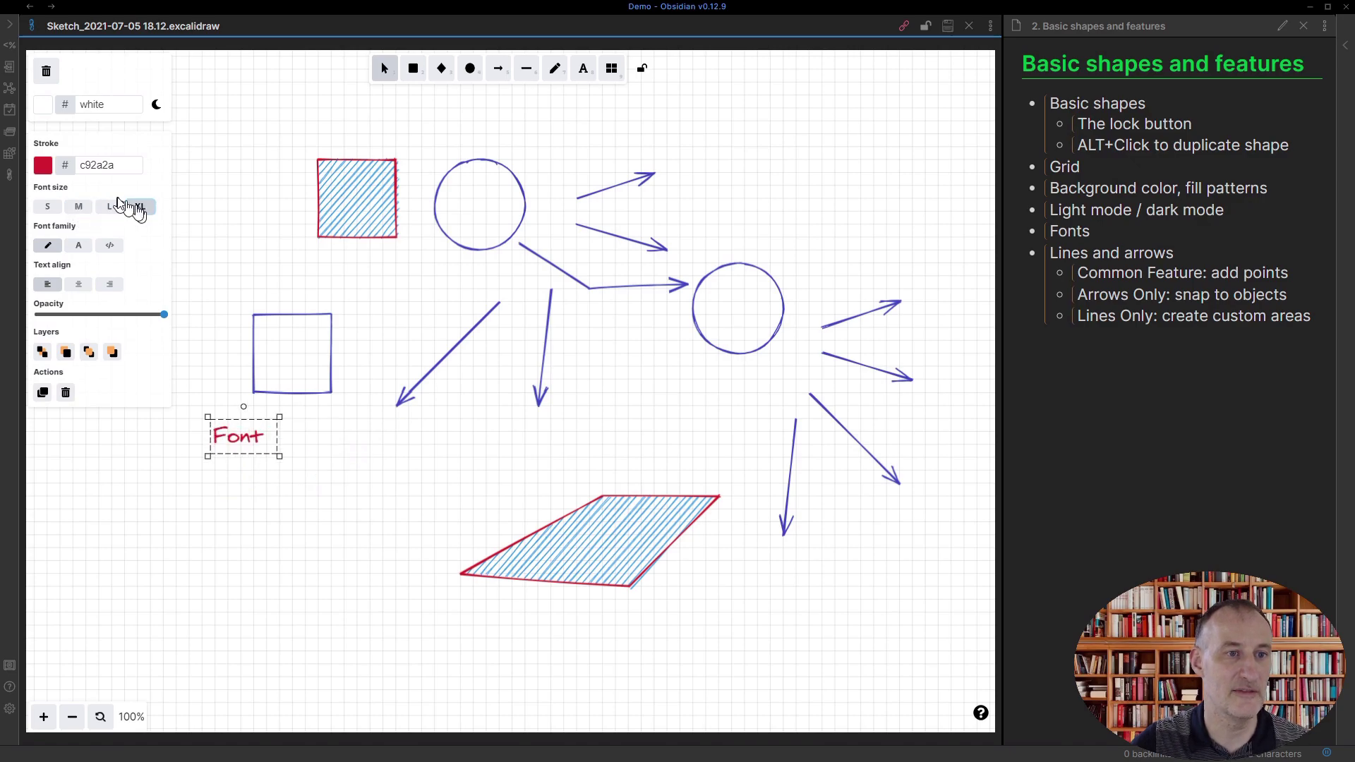
click(47, 207)
click(140, 206)
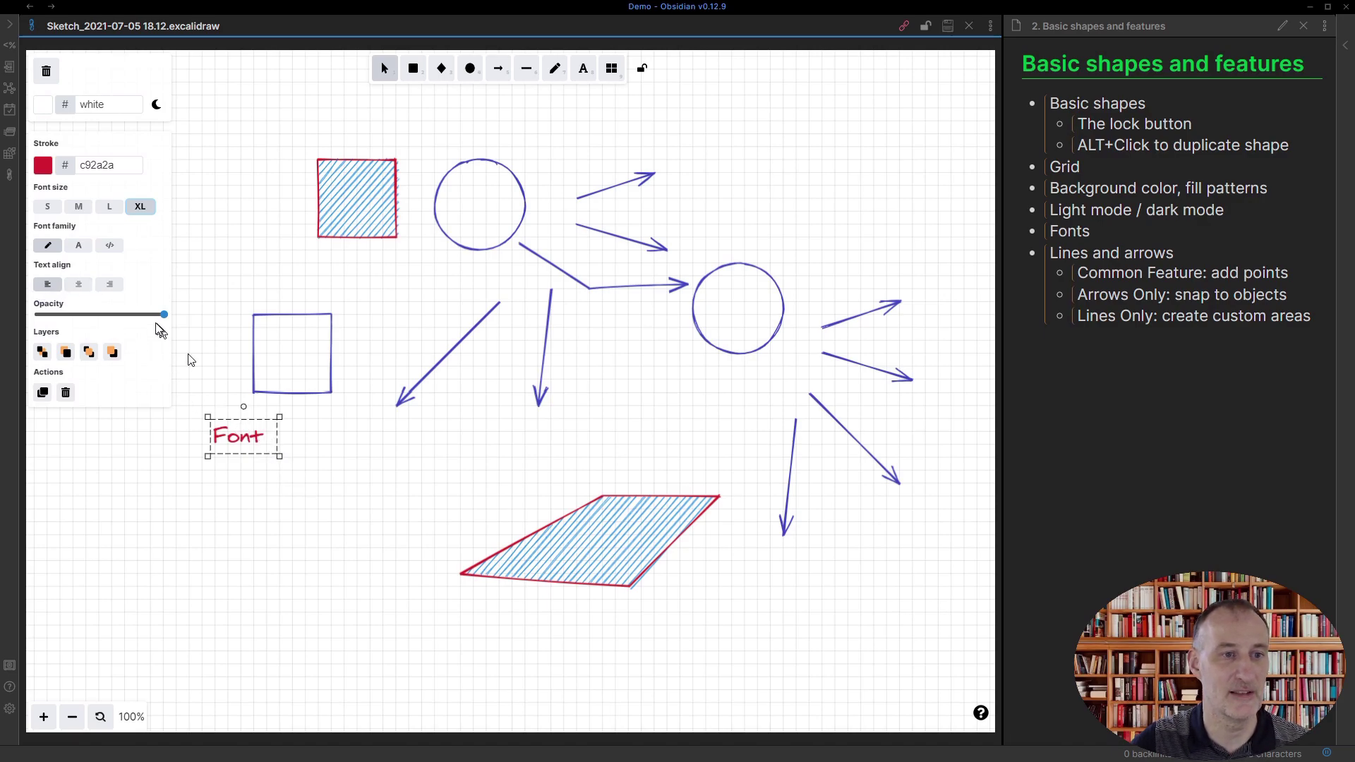
click(109, 284)
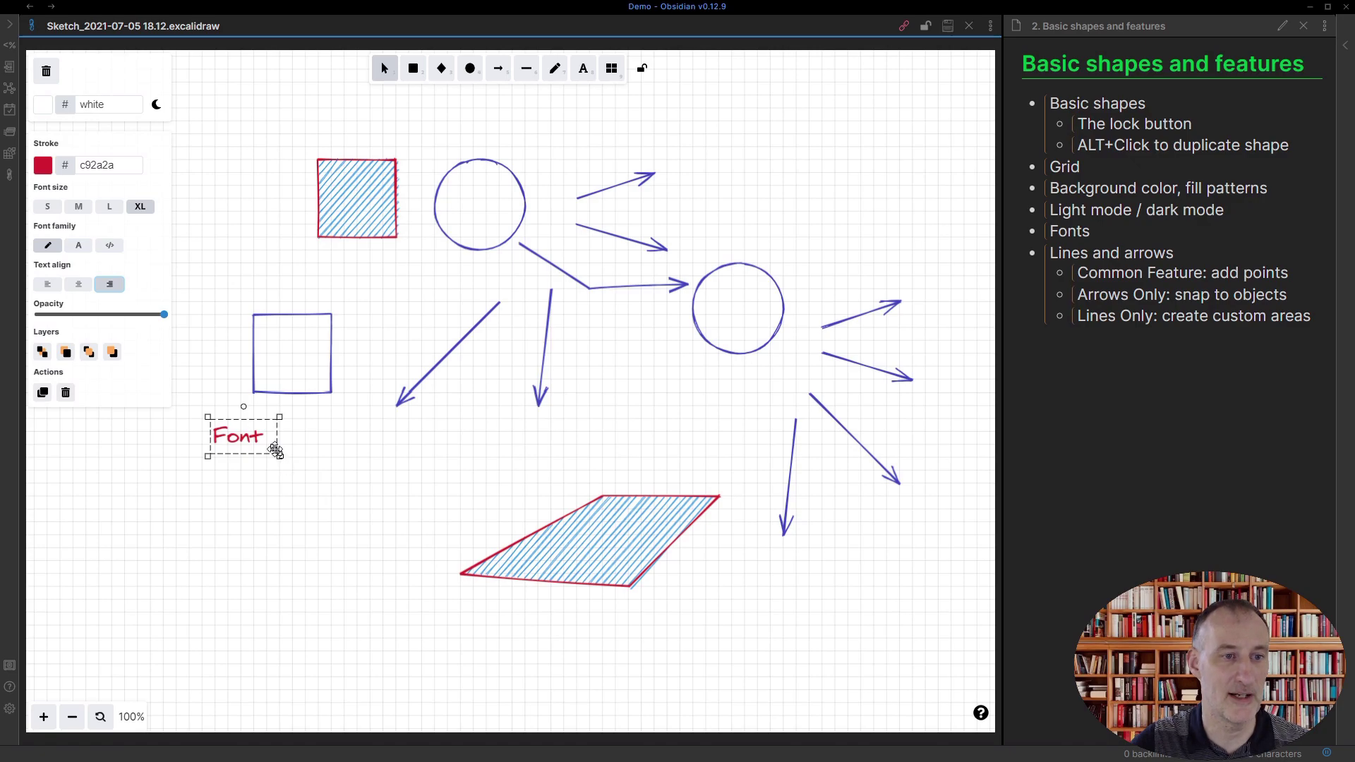
- Edit the red text into three lines: Font, lines and sldfjlkj
double_click(265, 436)
click(256, 437)
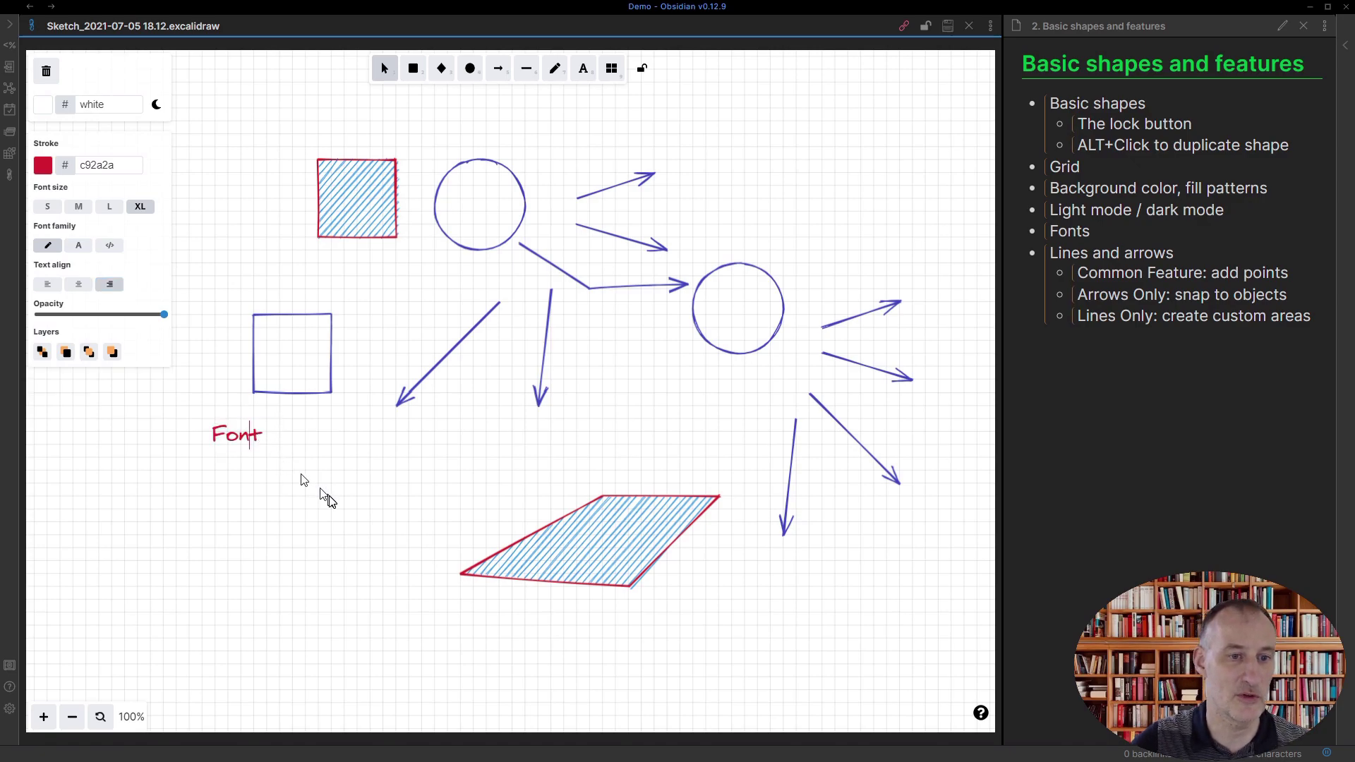
key(Return)
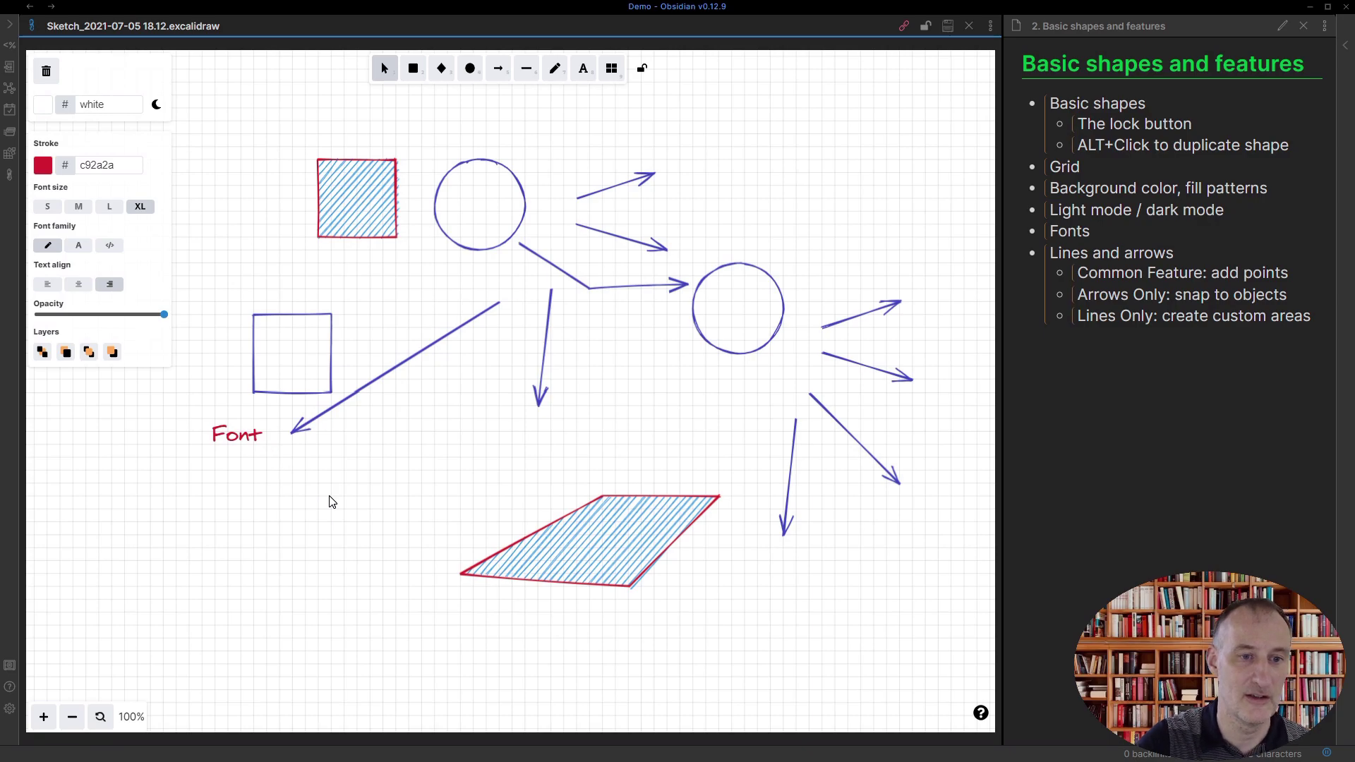
click(222, 414)
double_click(224, 430)
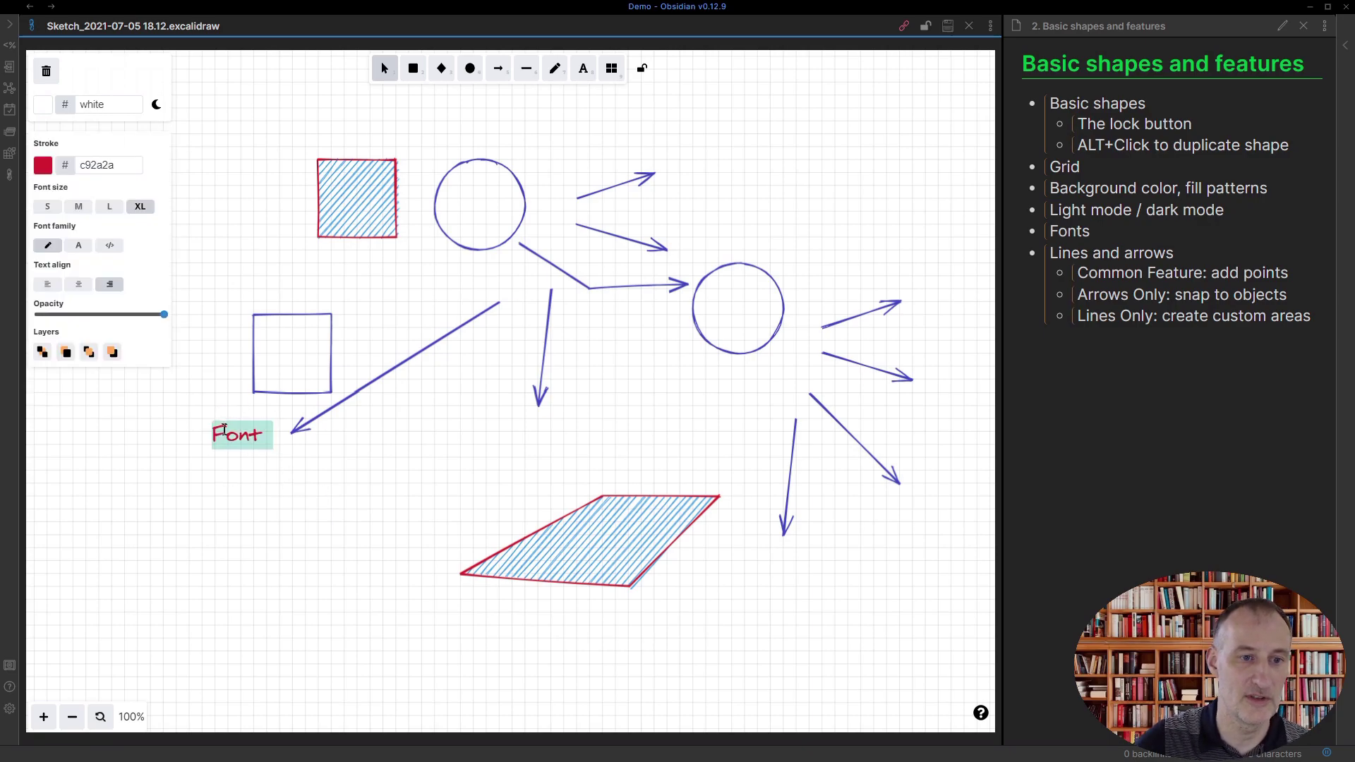
key(Right)
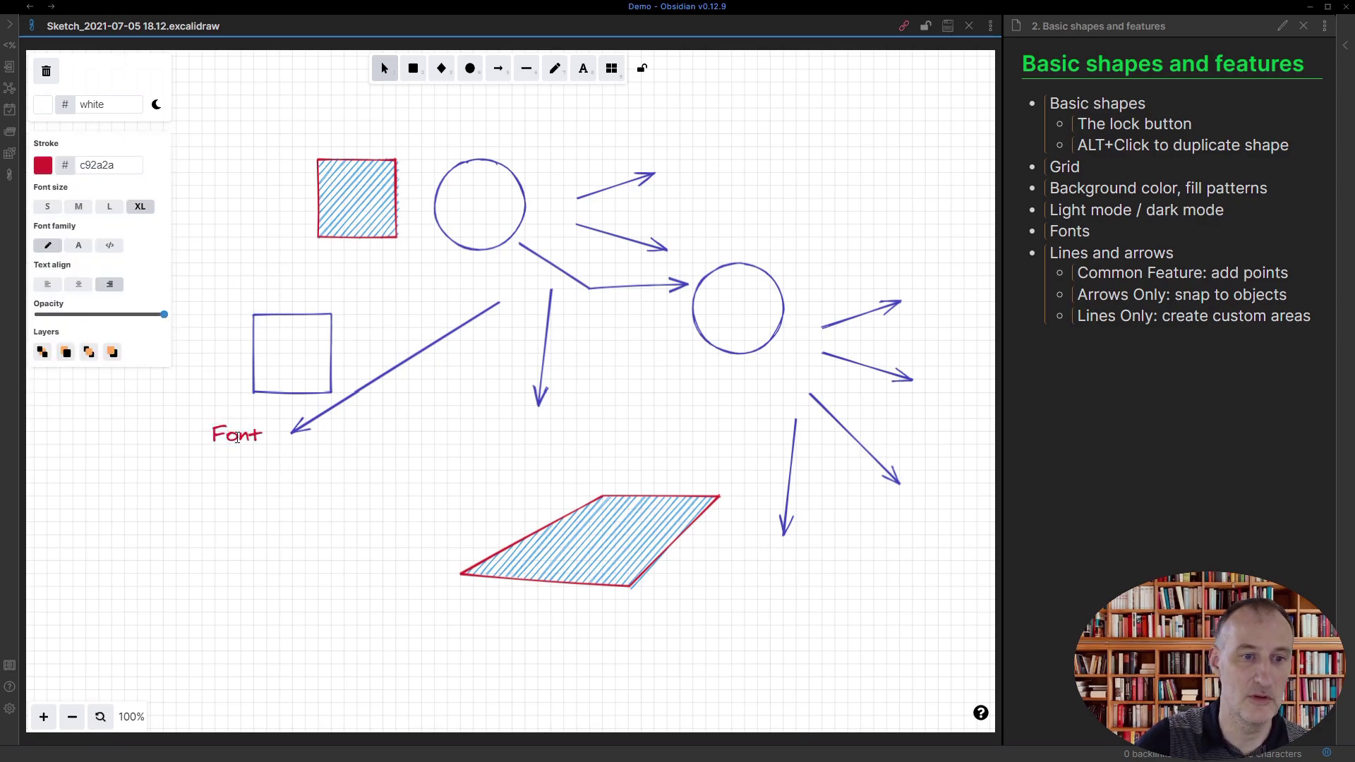
text(line)
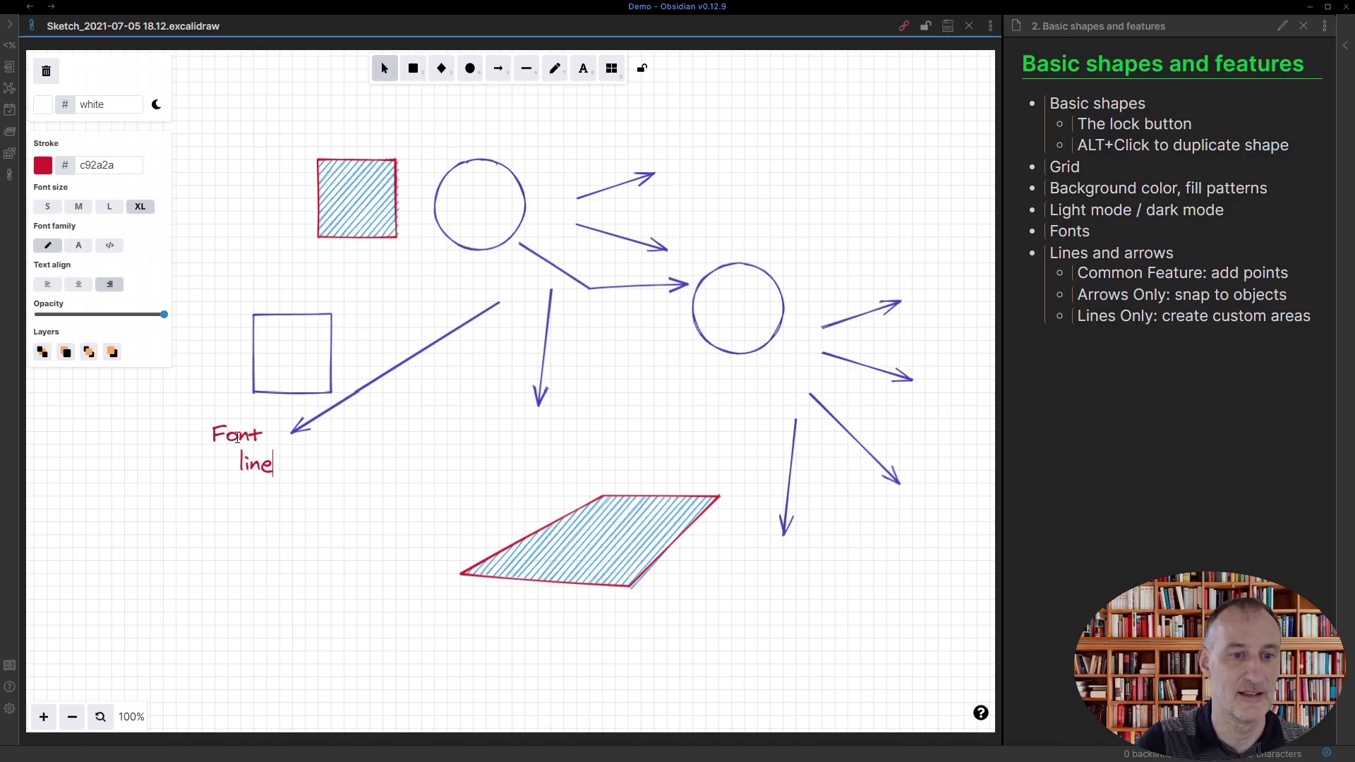
text(s sldfjlkj)
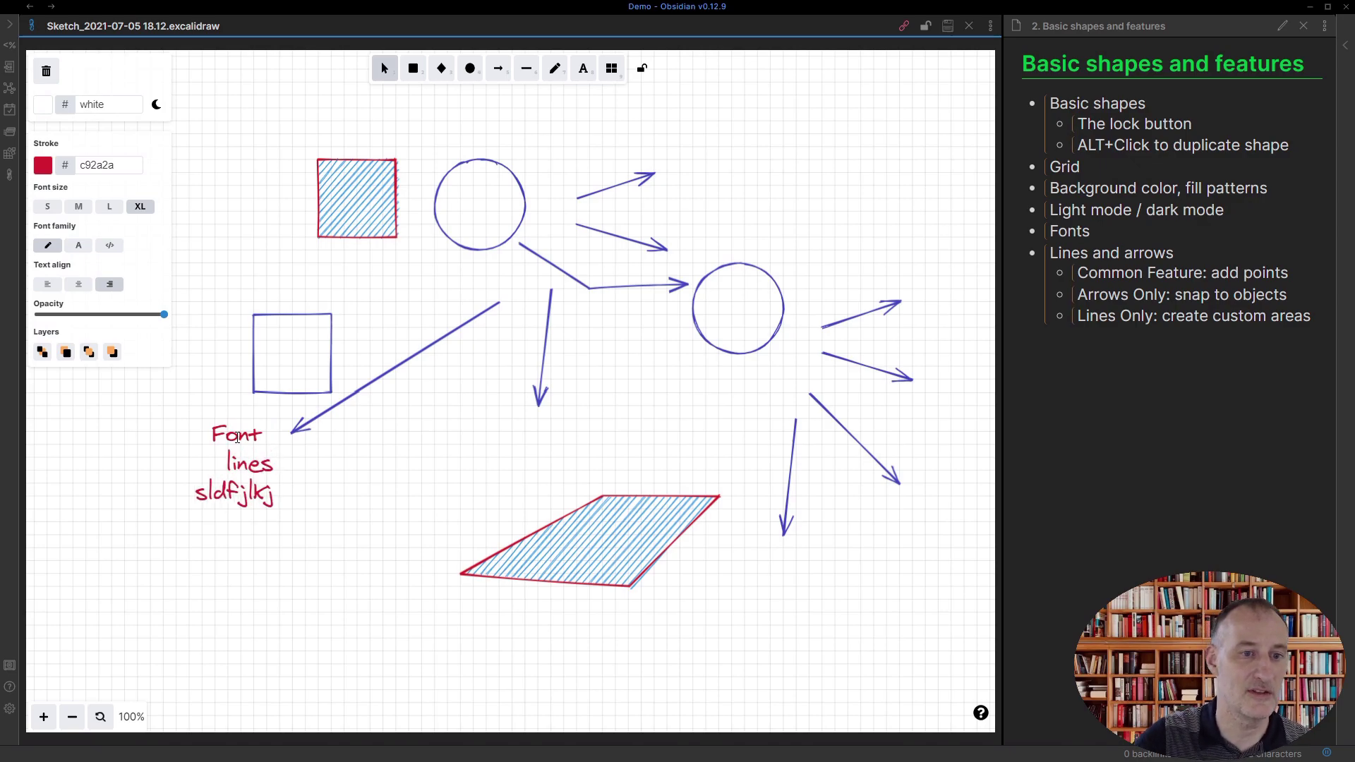
- Move the three-line text down-left and delete the stray character so Font lines up
click(348, 620)
drag(239, 436, 195, 473)
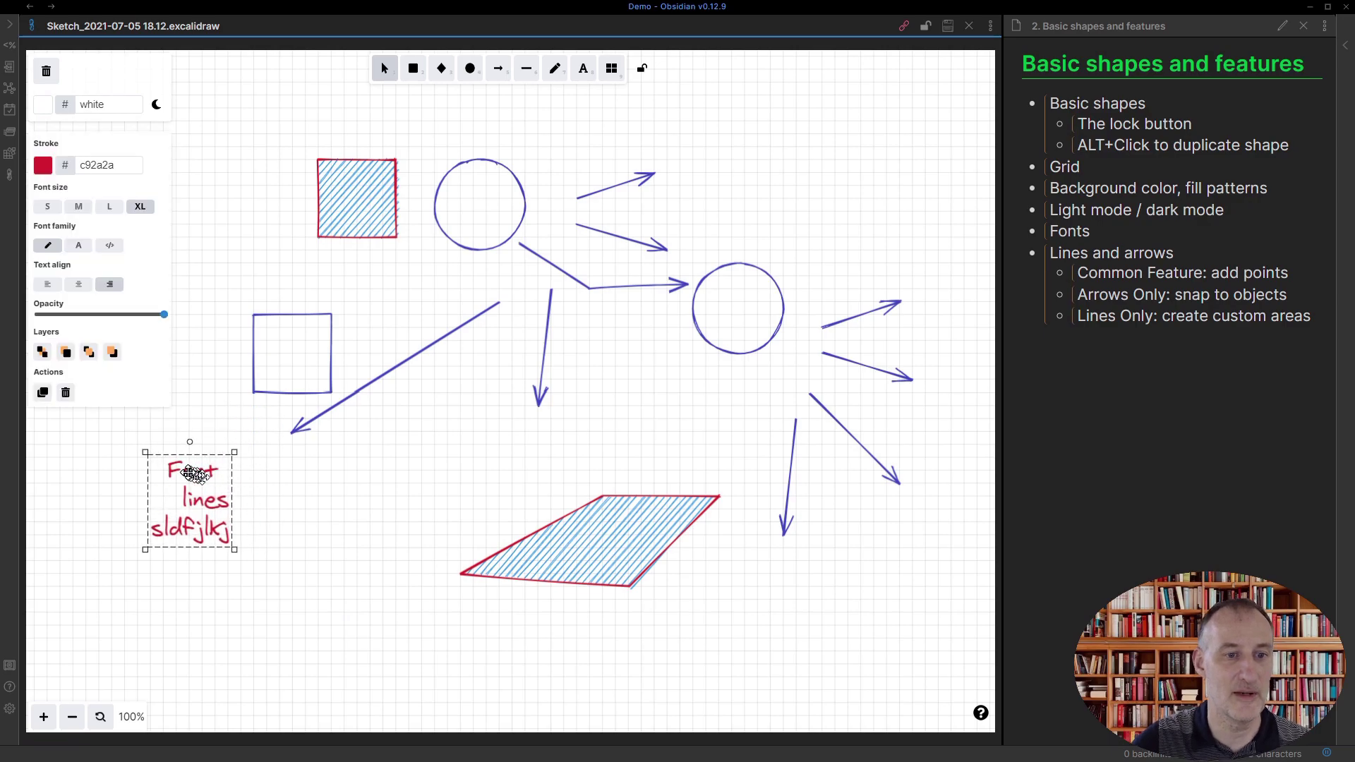
double_click(189, 474)
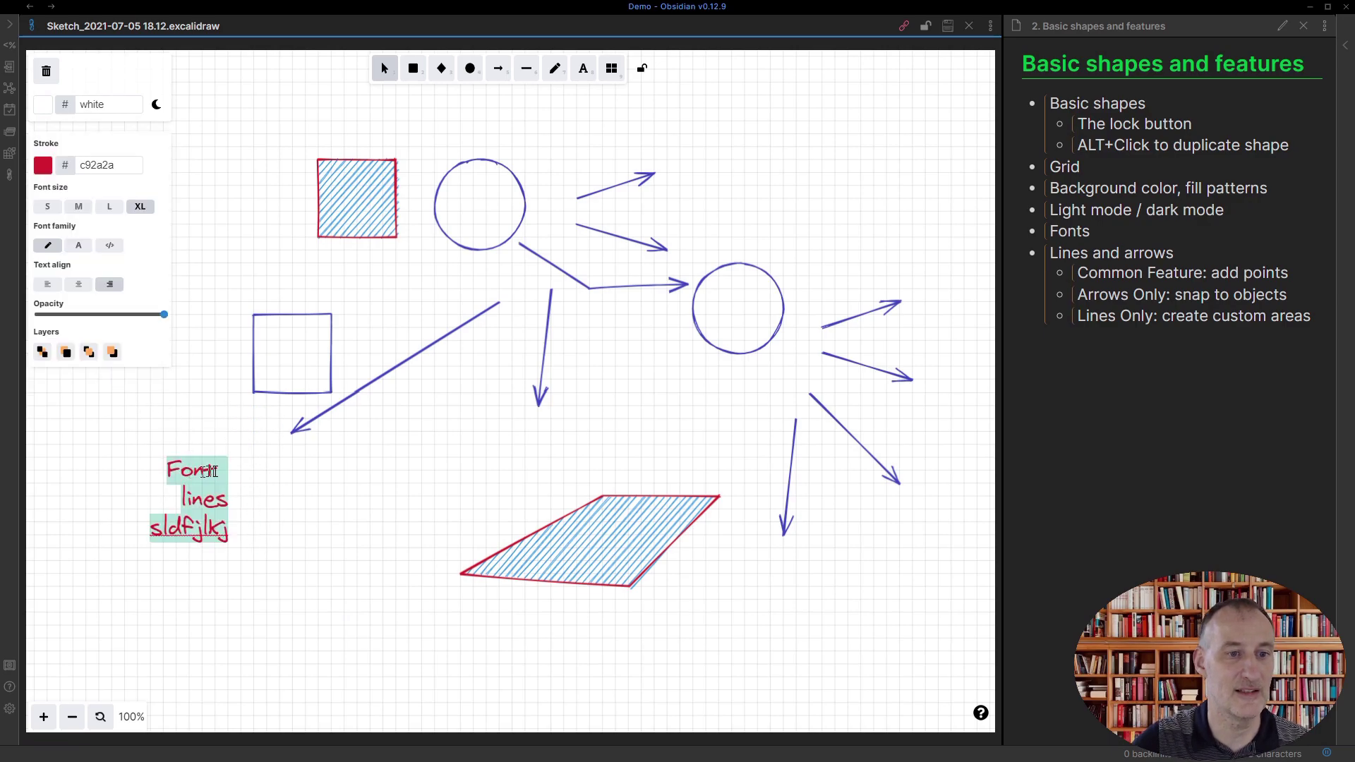
click(210, 472)
key(BackSpace)
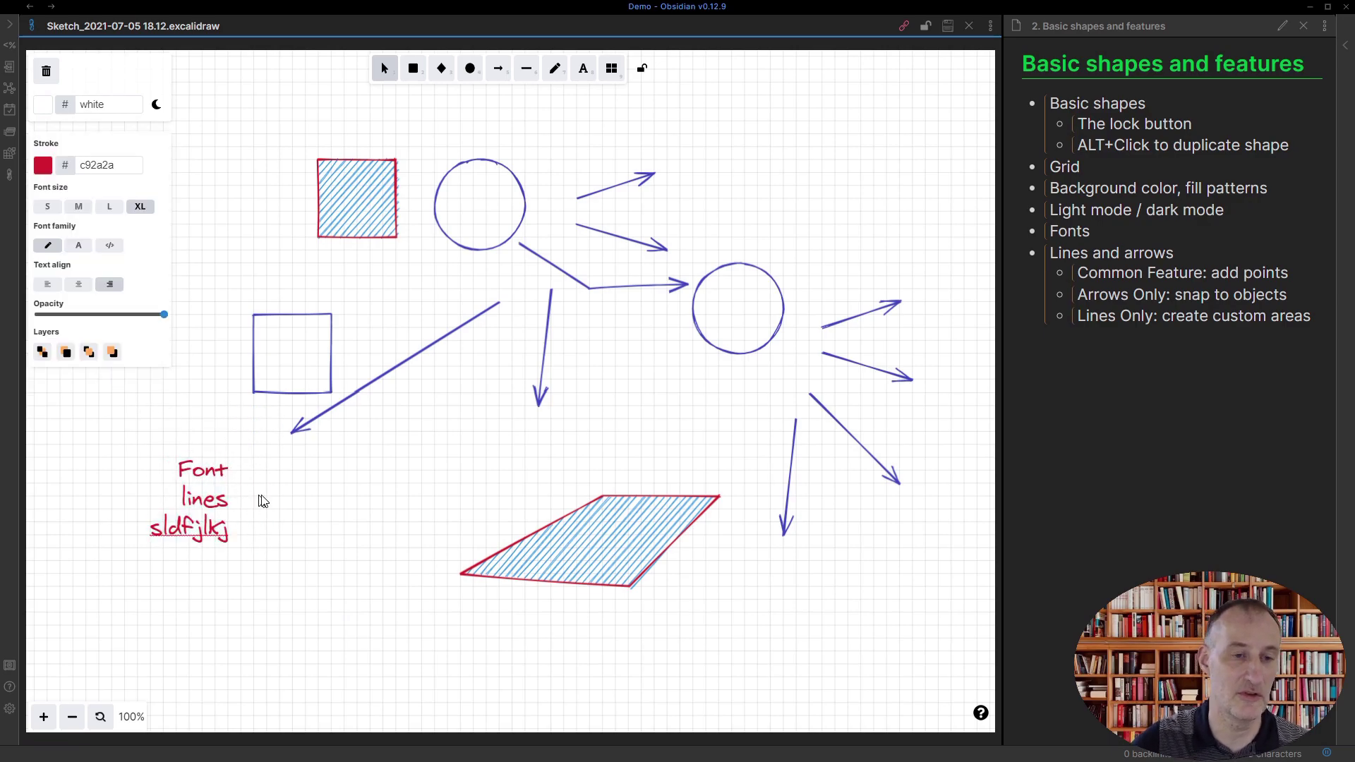
click(262, 501)
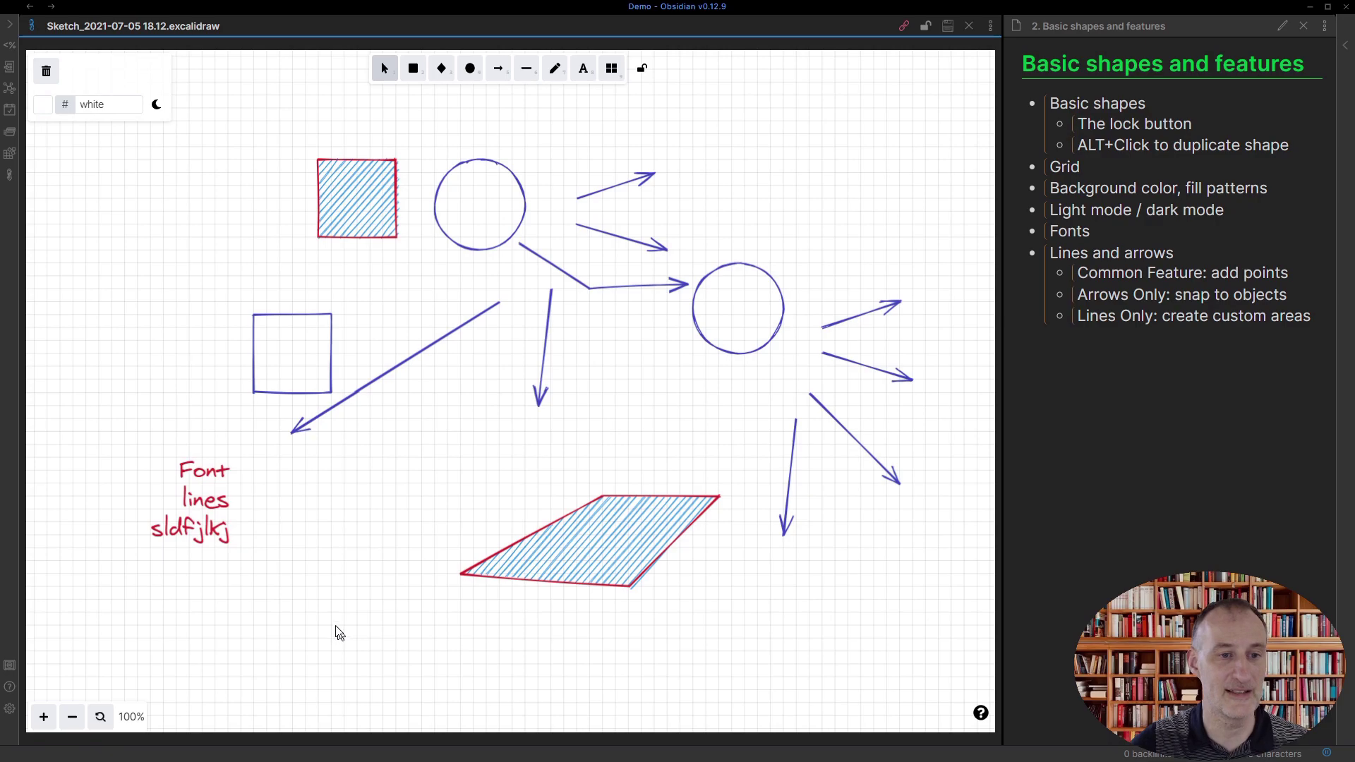
- Switch the red text's font family to the monospace Code font
click(213, 518)
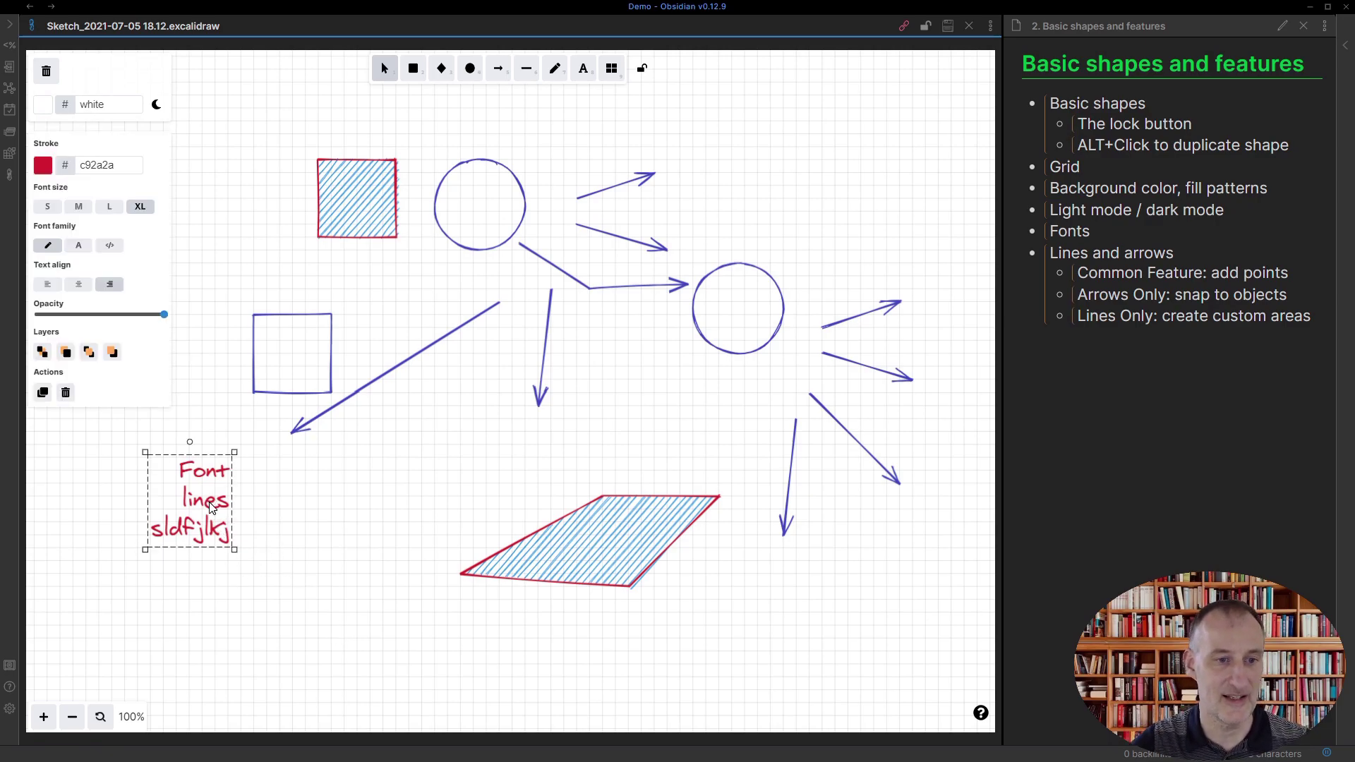
click(88, 250)
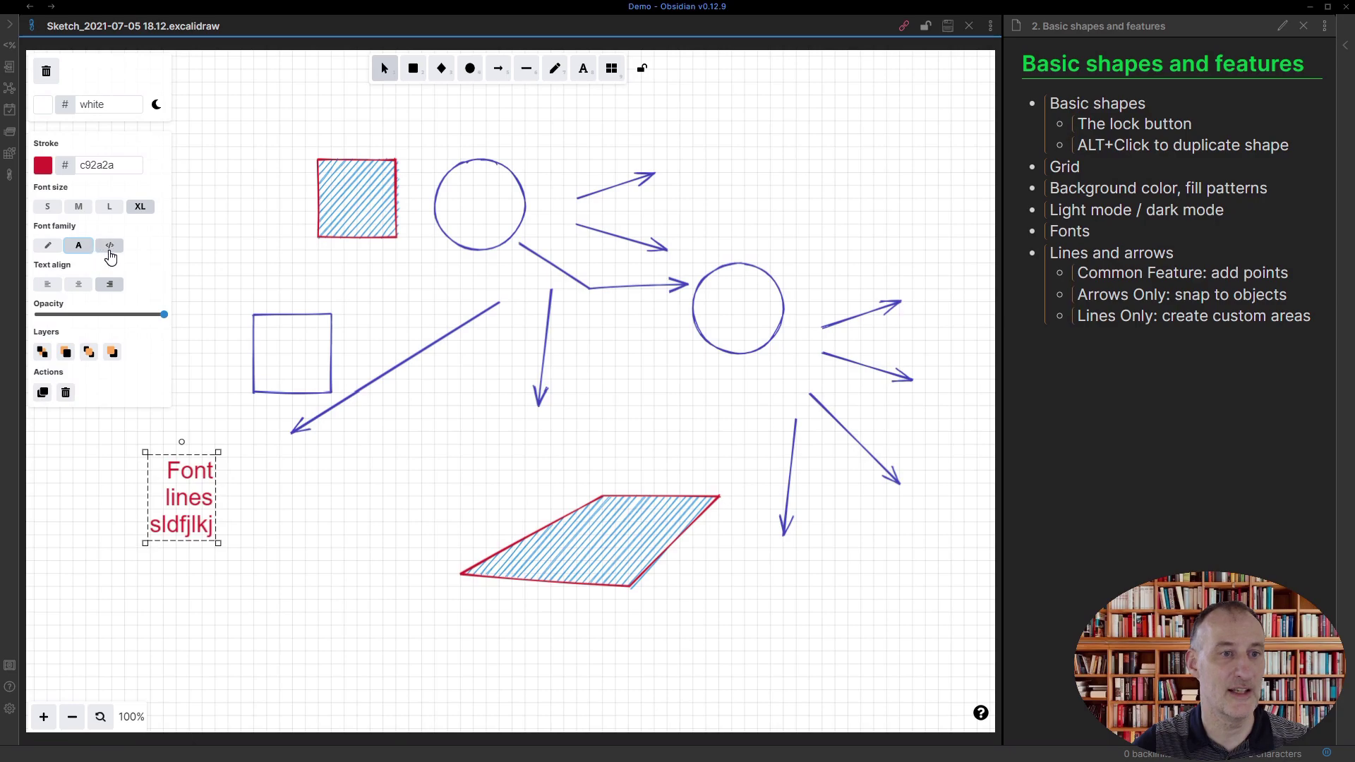
click(111, 246)
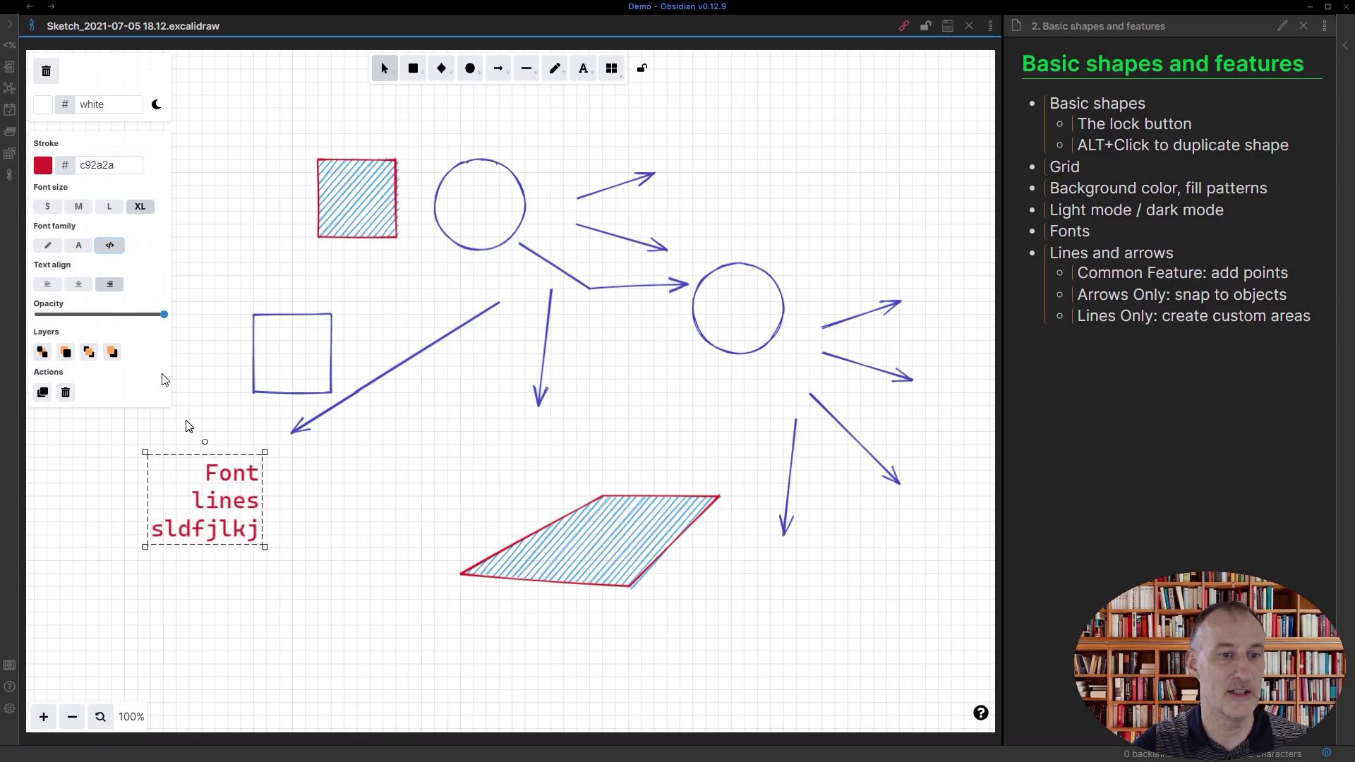